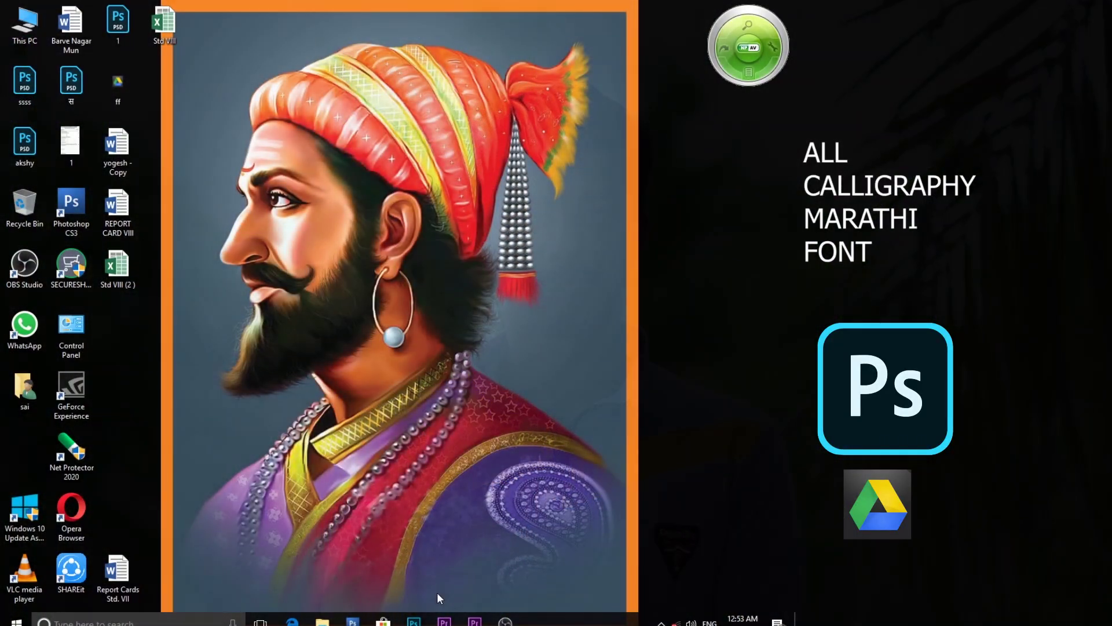
Step: Launch Photoshop and create a new white 18 × 12 in, 600 ppi document
click(418, 613)
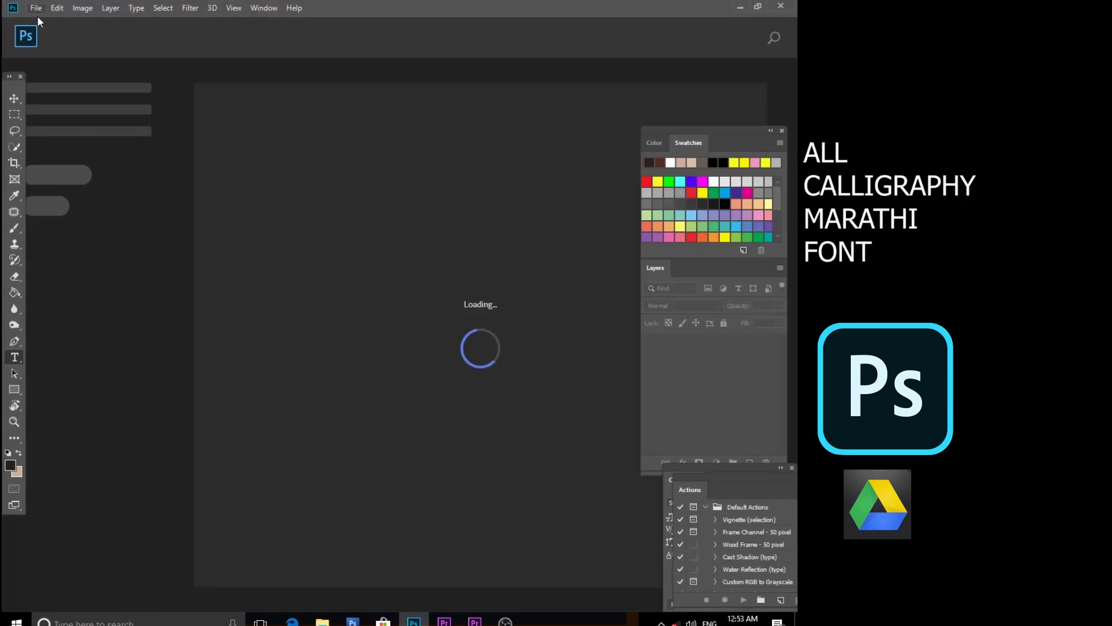
click(36, 8)
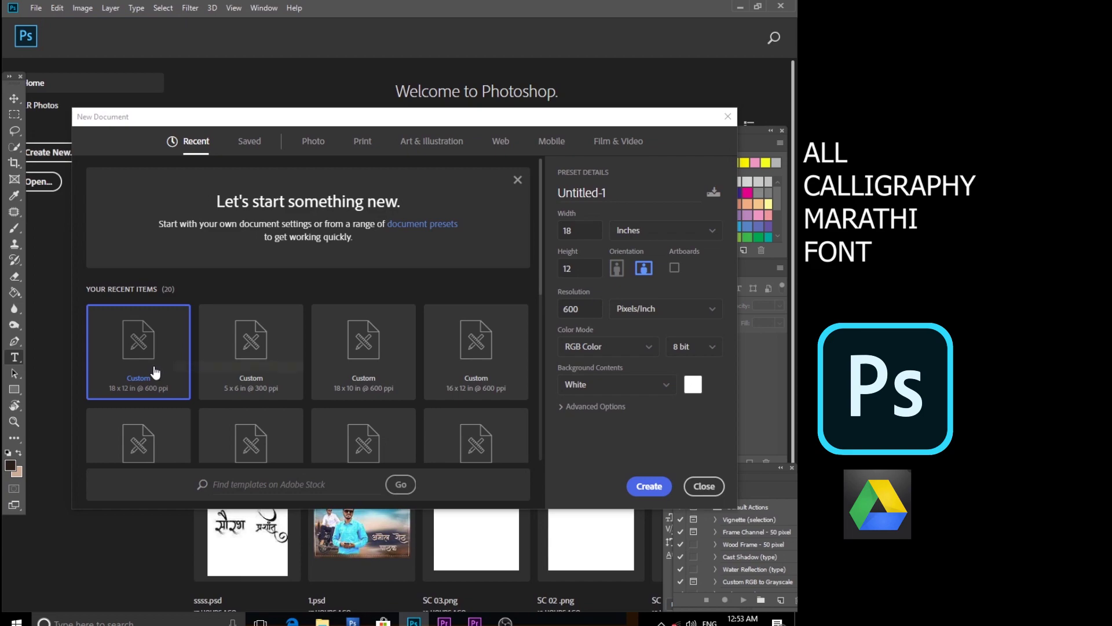
click(649, 486)
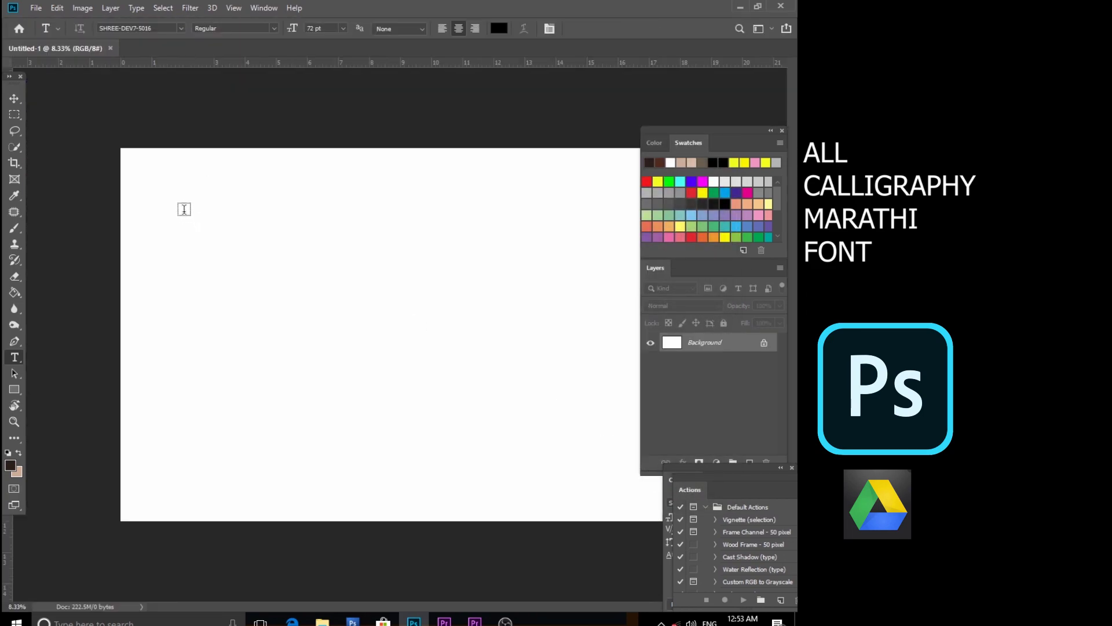
Step: Start an empty text layer near the canvas's top-left corner
click(171, 199)
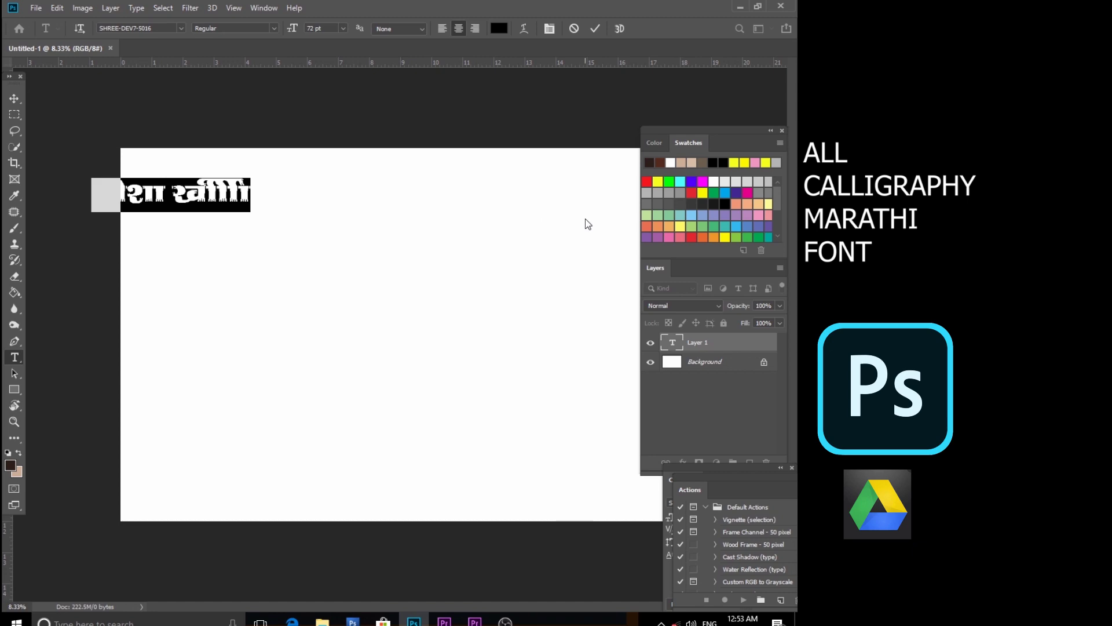
text(a)
key(BackSpace)
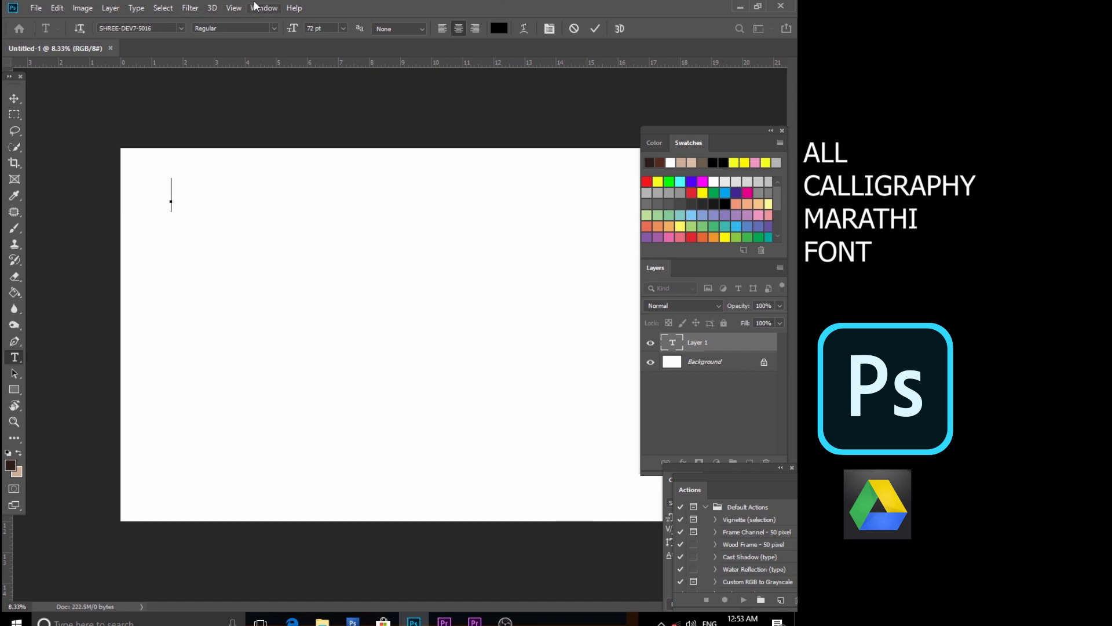
Step: Open the Glyphs panel and build अक्षय from the अ, क्ष and य glyphs, then commit it
click(262, 8)
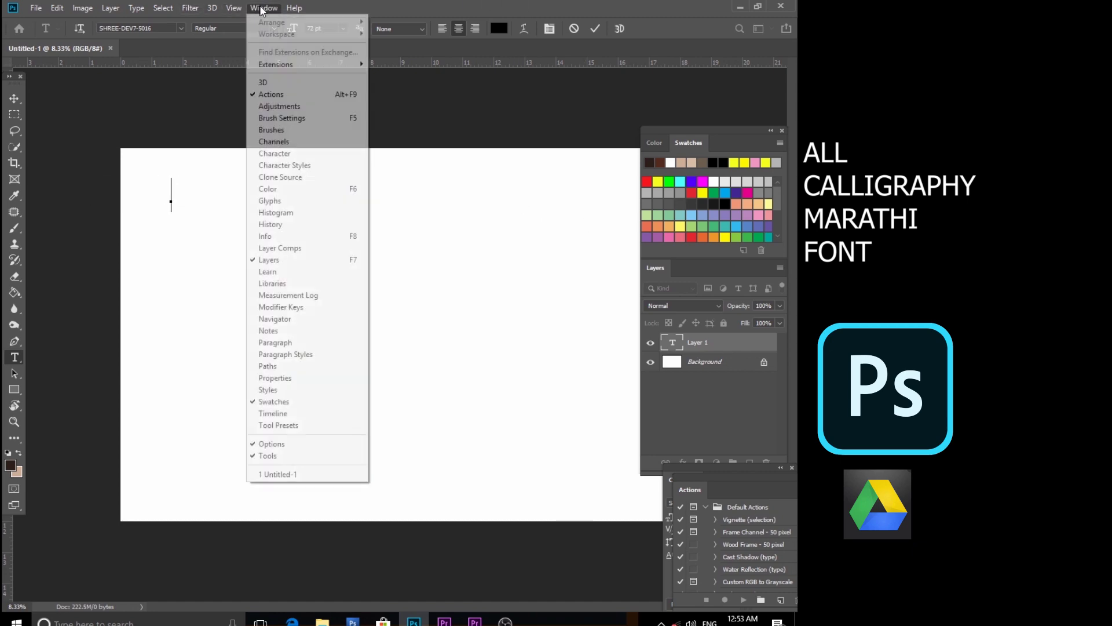
click(291, 201)
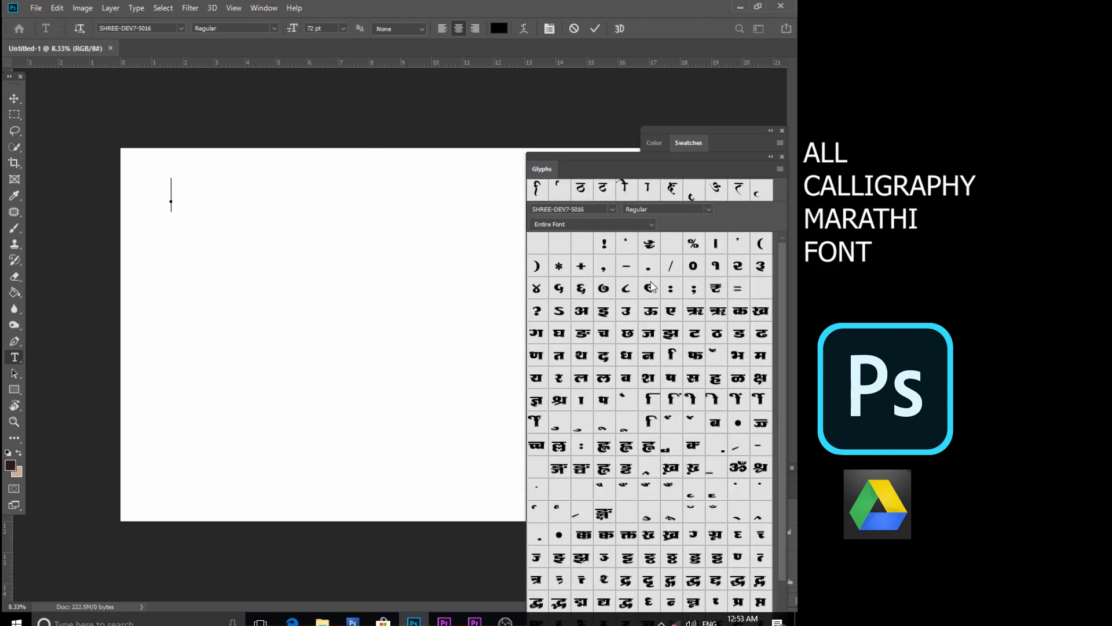
double_click(586, 313)
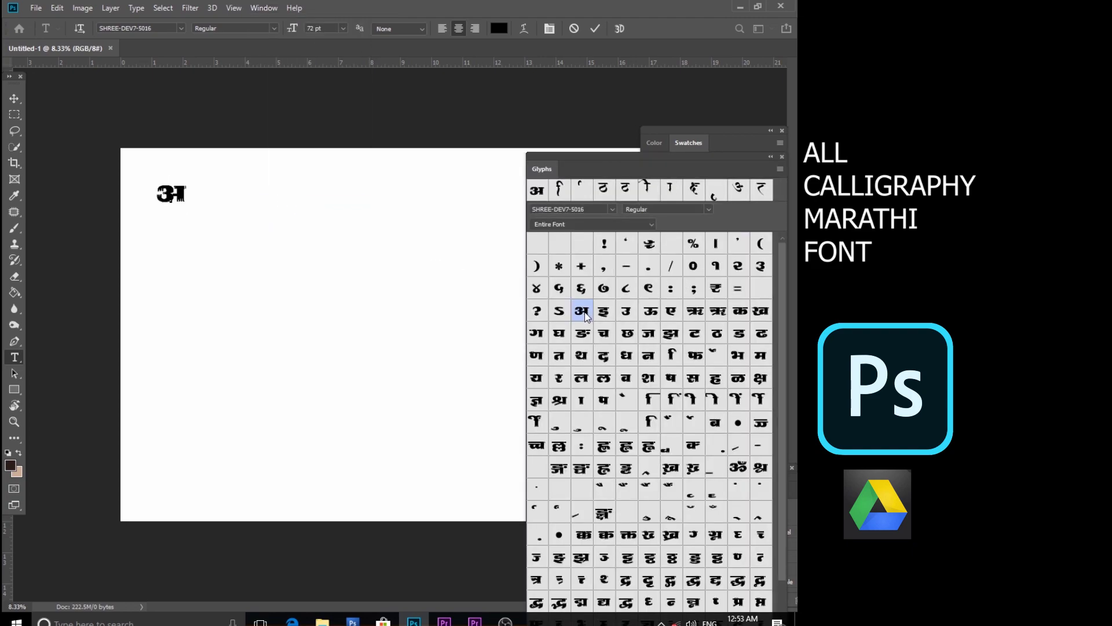
double_click(760, 379)
double_click(536, 379)
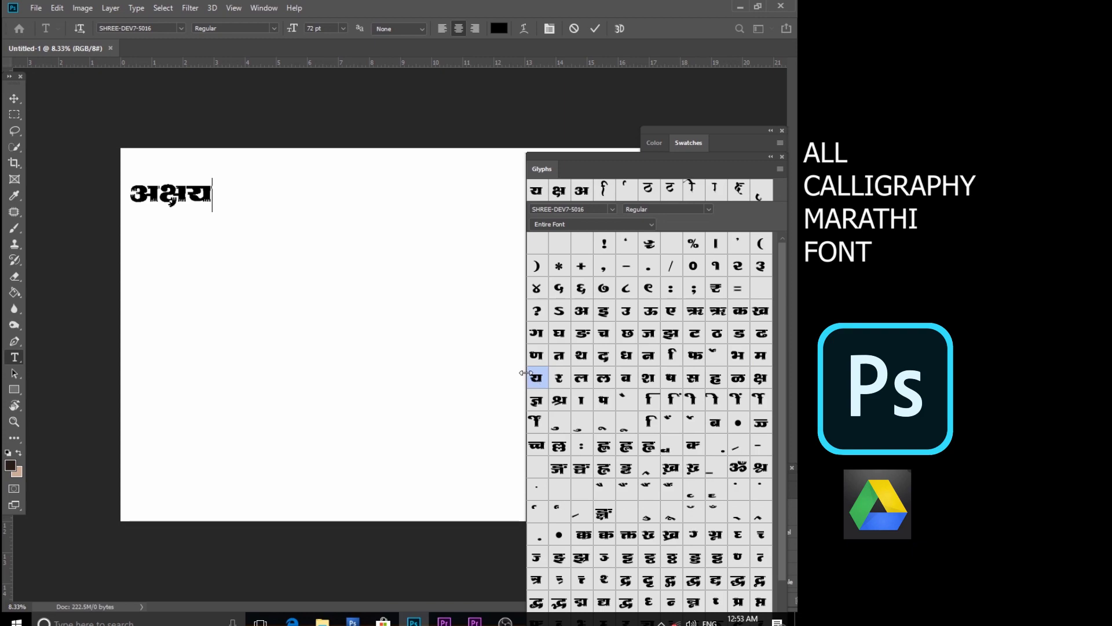
click(218, 192)
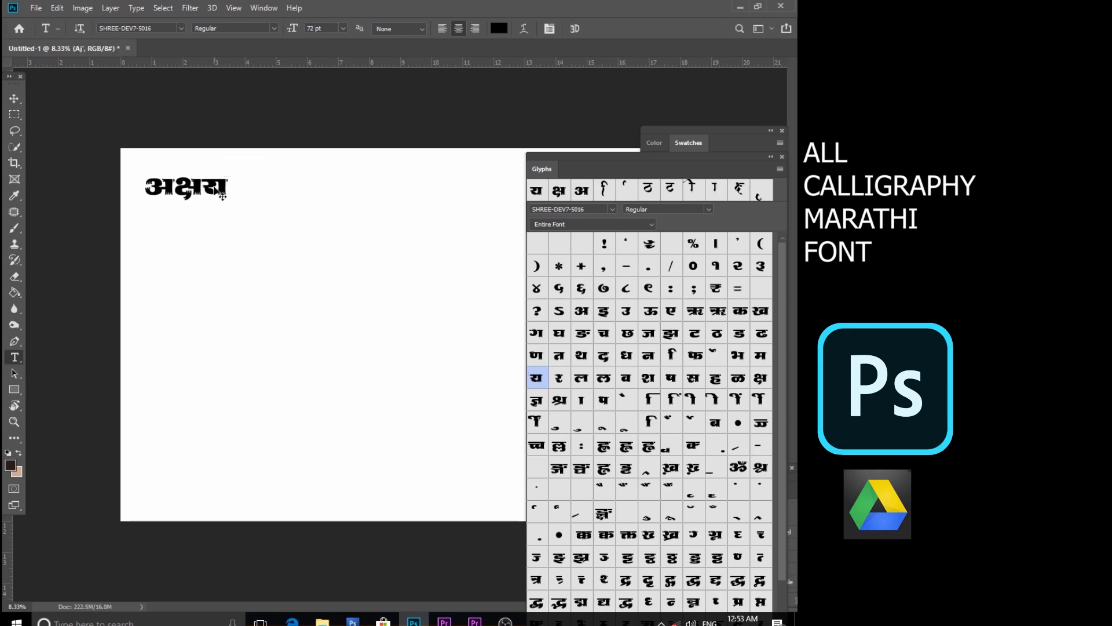
Step: Start a new text layer below अक्षय set in the AMS Manthan font
click(155, 236)
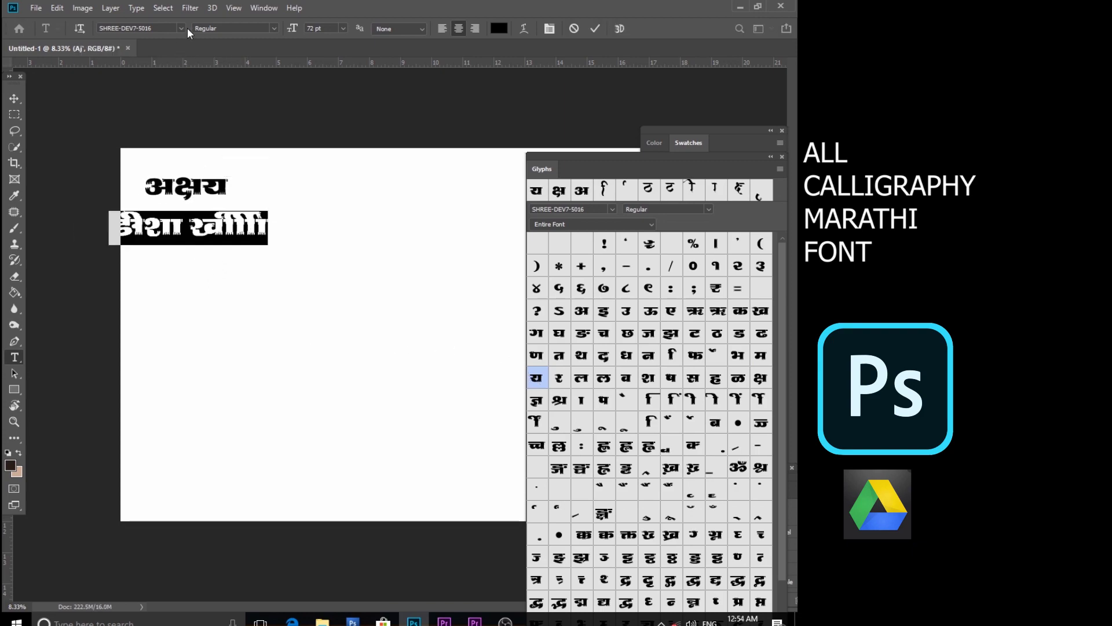
click(182, 28)
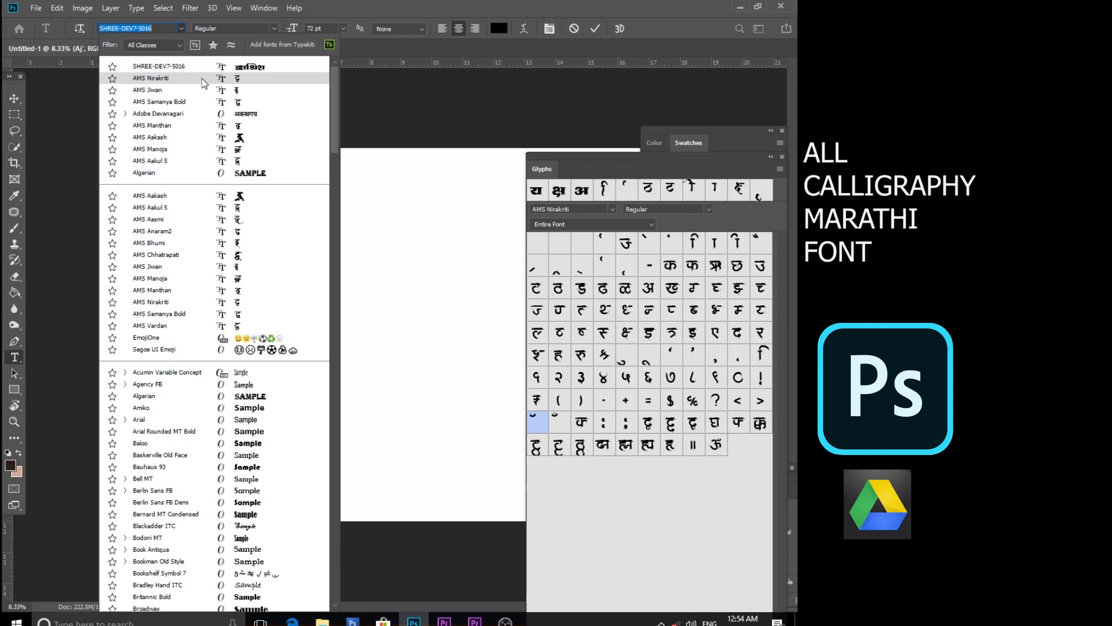
click(202, 125)
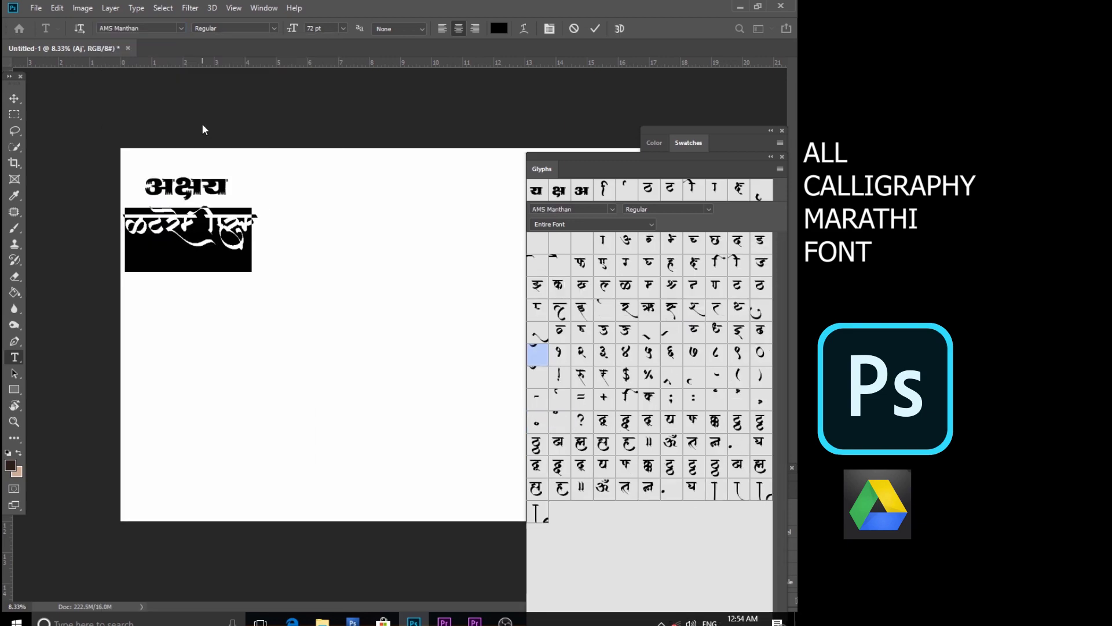
text(h)
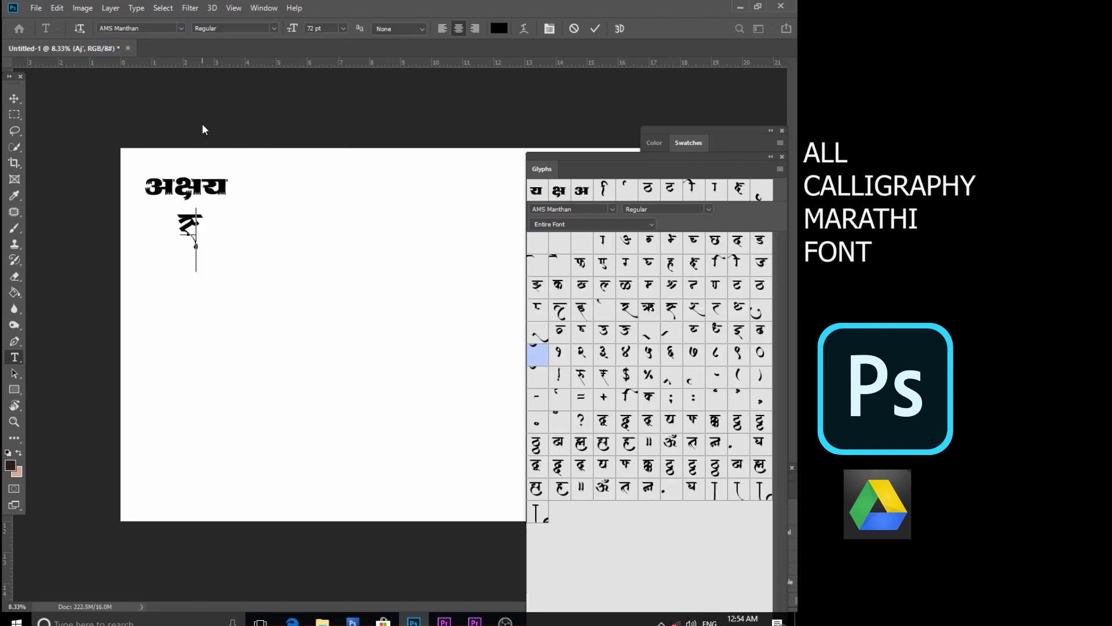
key(BackSpace)
Step: Build शेठ from glyphs ending with a tailed ठ, commit it and nudge it into place
double_click(701, 313)
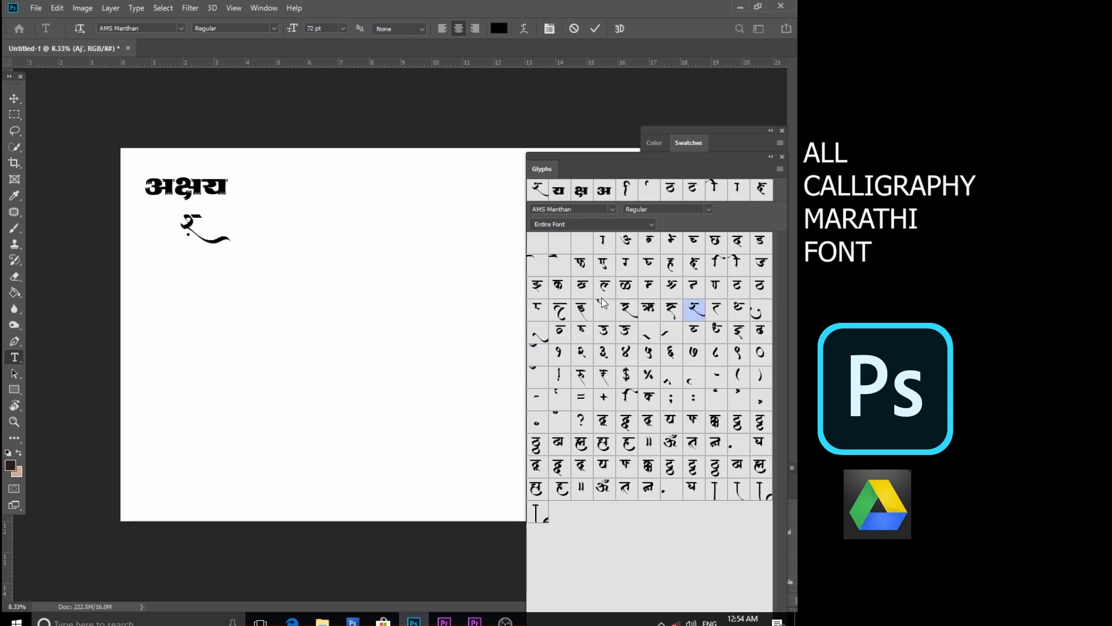
double_click(604, 242)
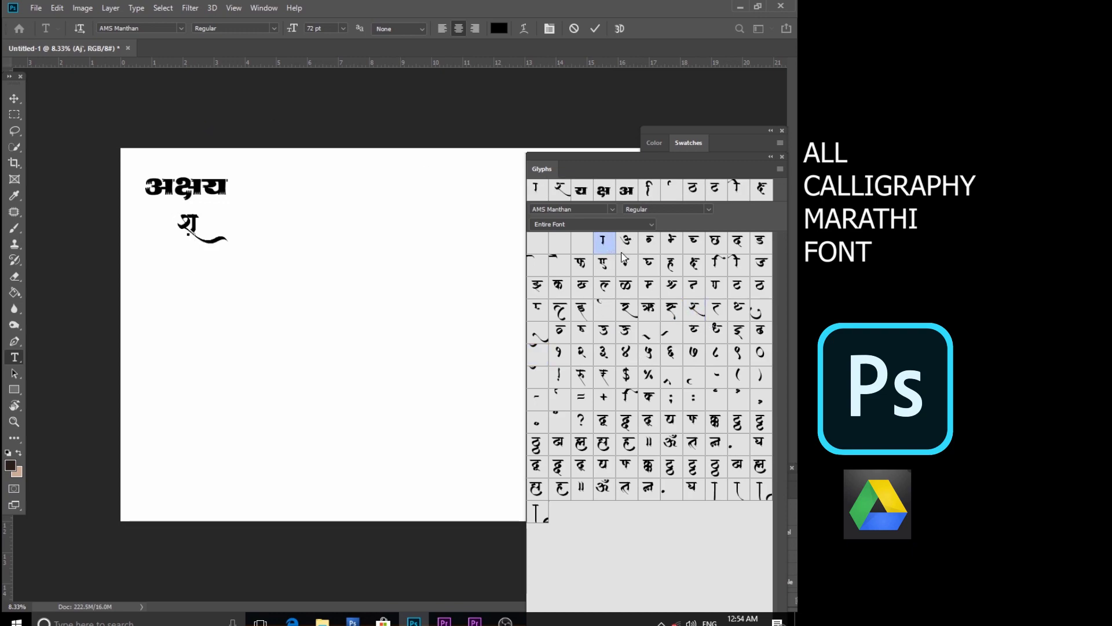
double_click(535, 259)
double_click(760, 286)
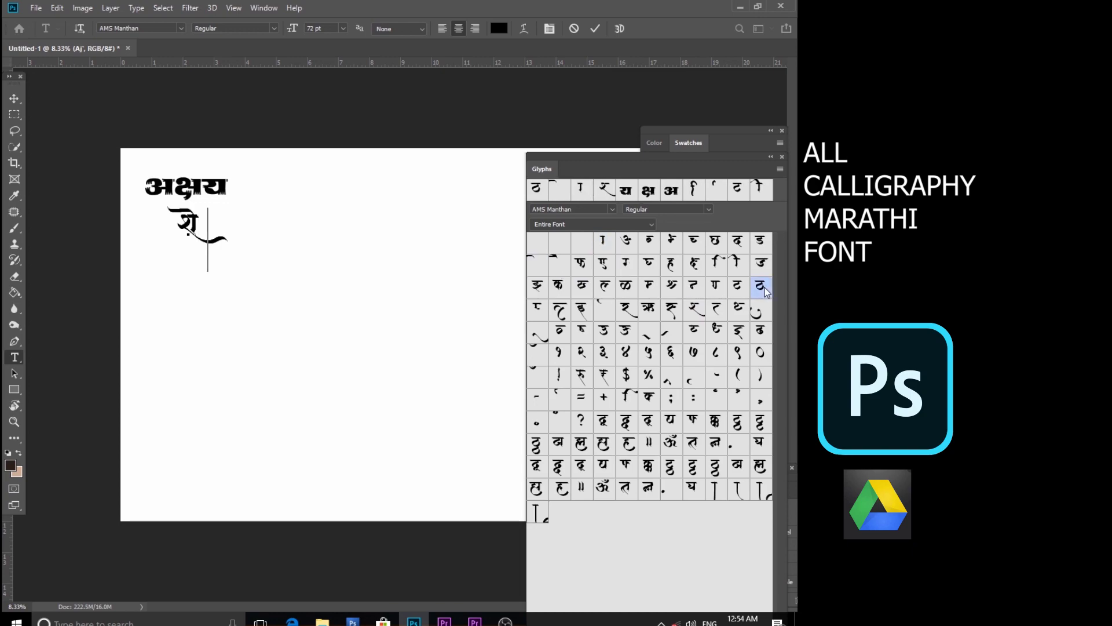
click(322, 243)
drag(212, 231, 202, 241)
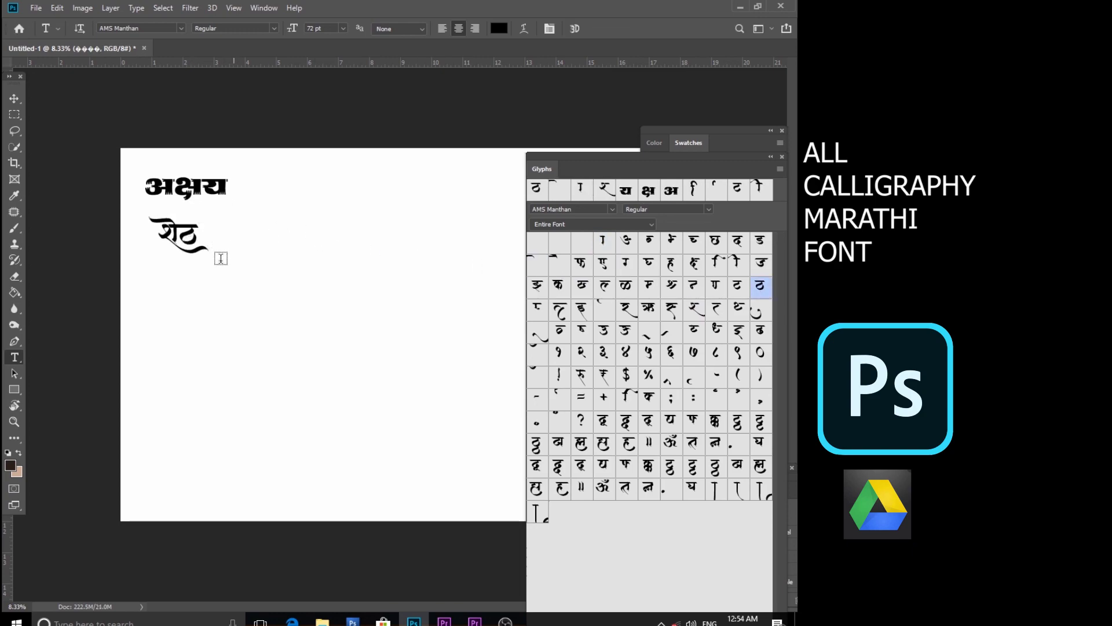
Step: Start a text layer below शेठ in AMS Aakash and pick its first glyphs
click(171, 299)
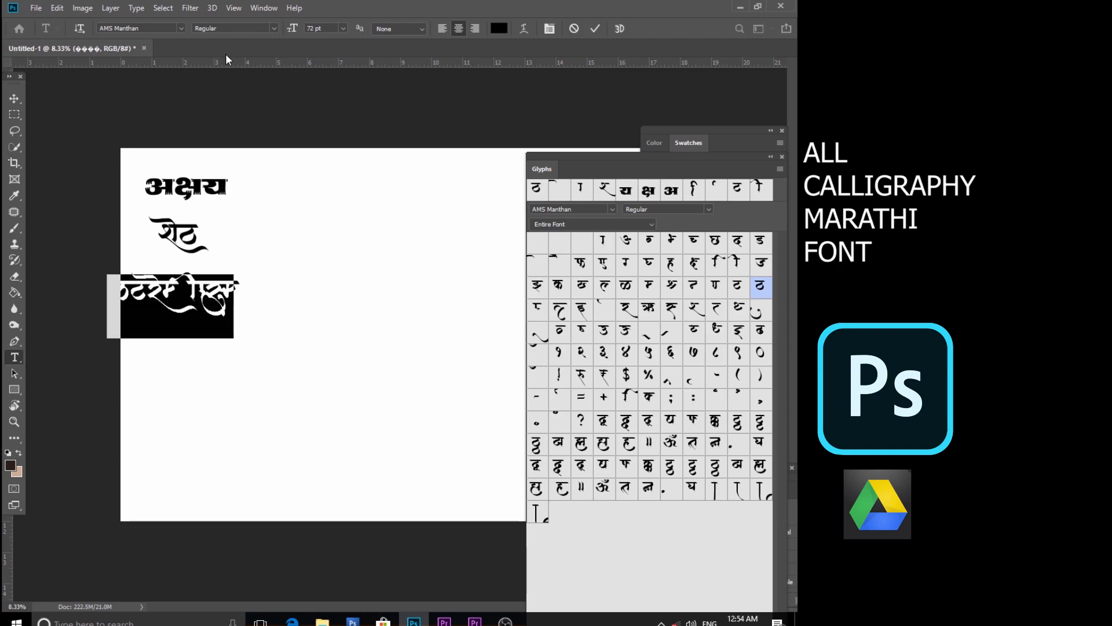
click(181, 28)
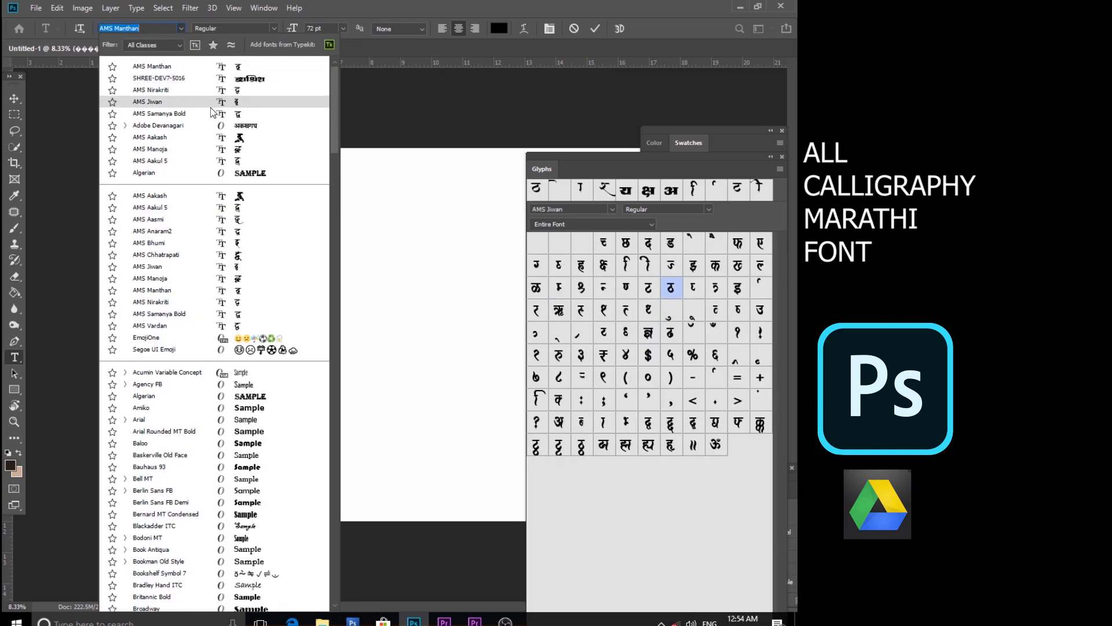
click(216, 138)
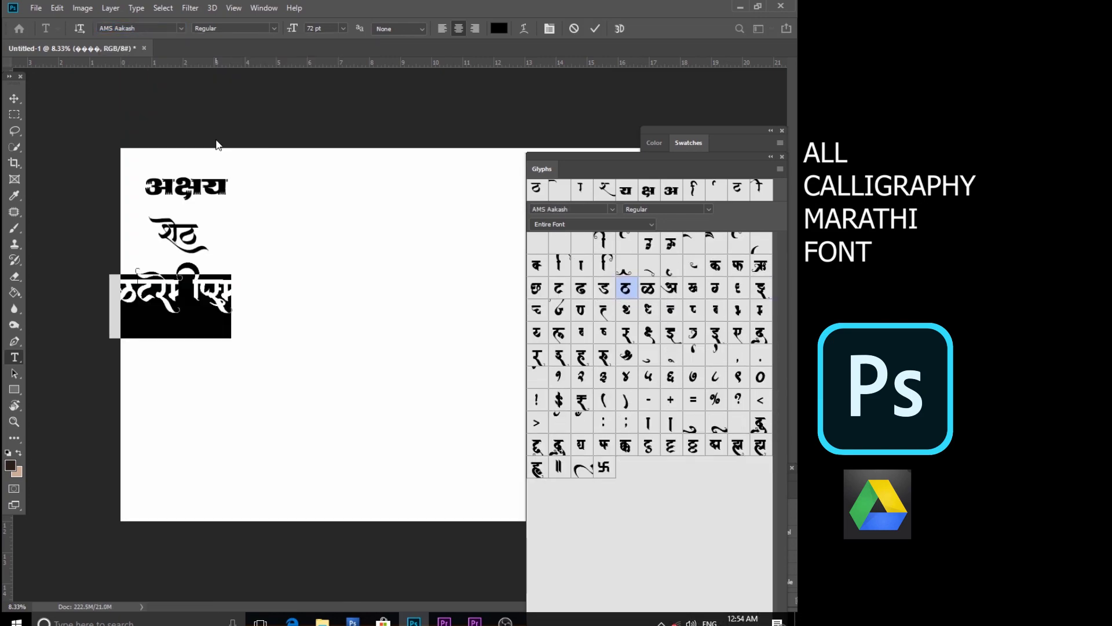
double_click(628, 335)
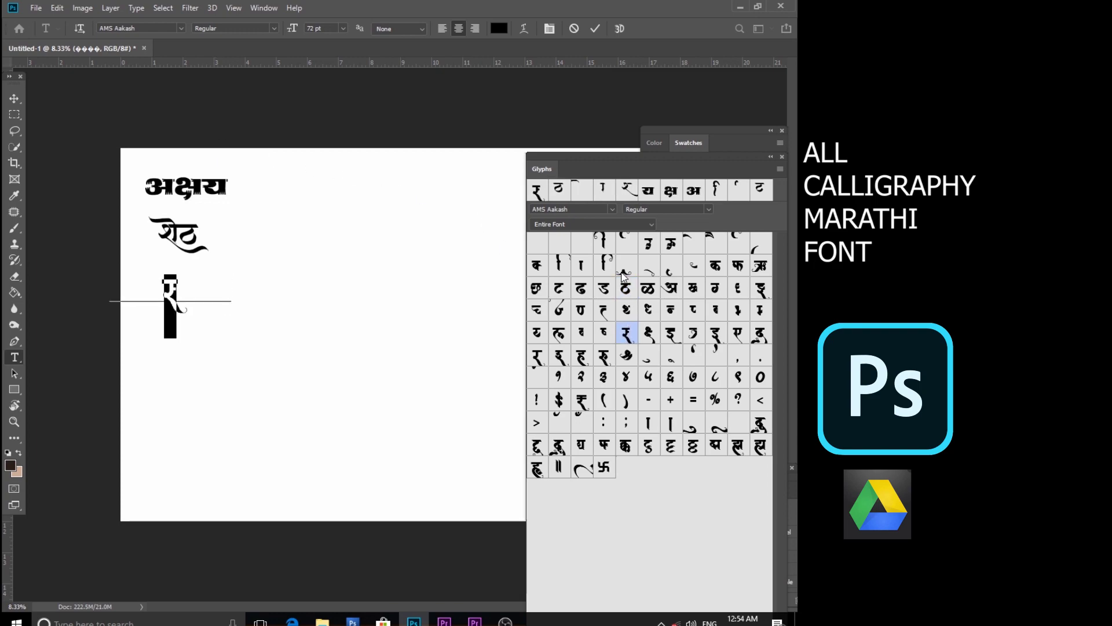
click(583, 271)
click(630, 341)
Step: Build सौर from the स, aa, au-sign and र glyphs
double_click(583, 267)
double_click(622, 325)
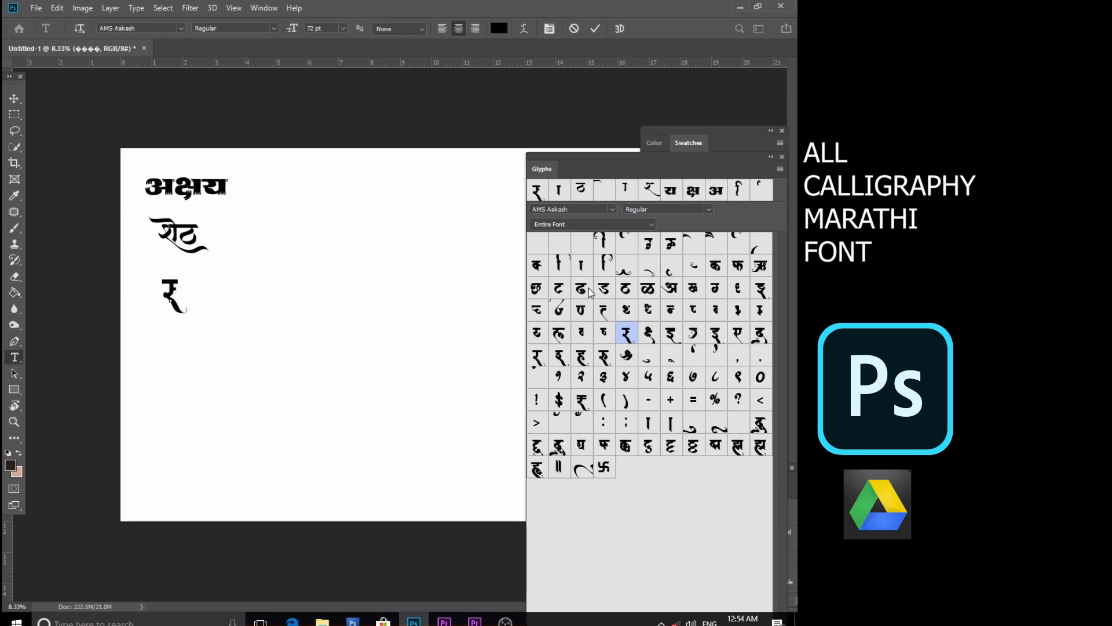
double_click(583, 268)
double_click(716, 242)
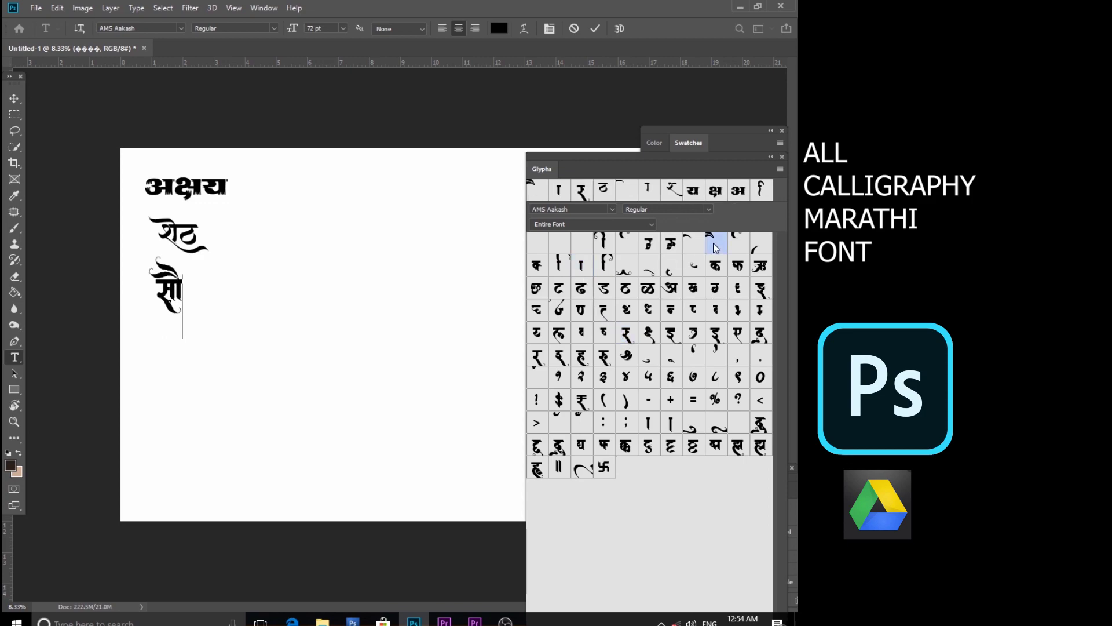
double_click(537, 356)
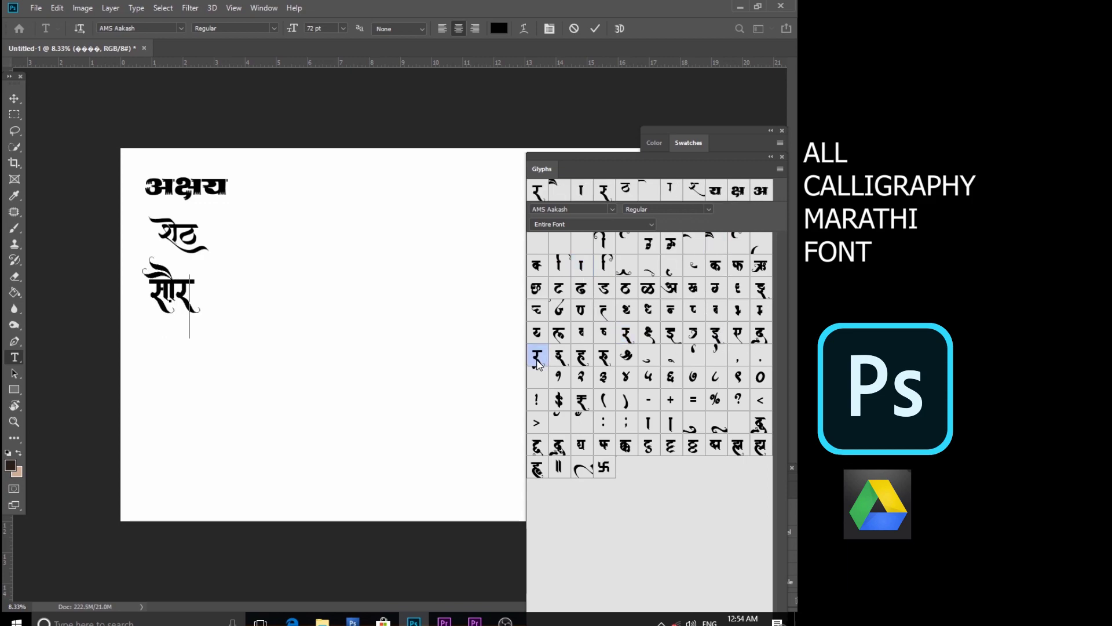
Step: Finish सौरभ with the भ glyph, commit it, and start a text block beside अक्षय
double_click(738, 310)
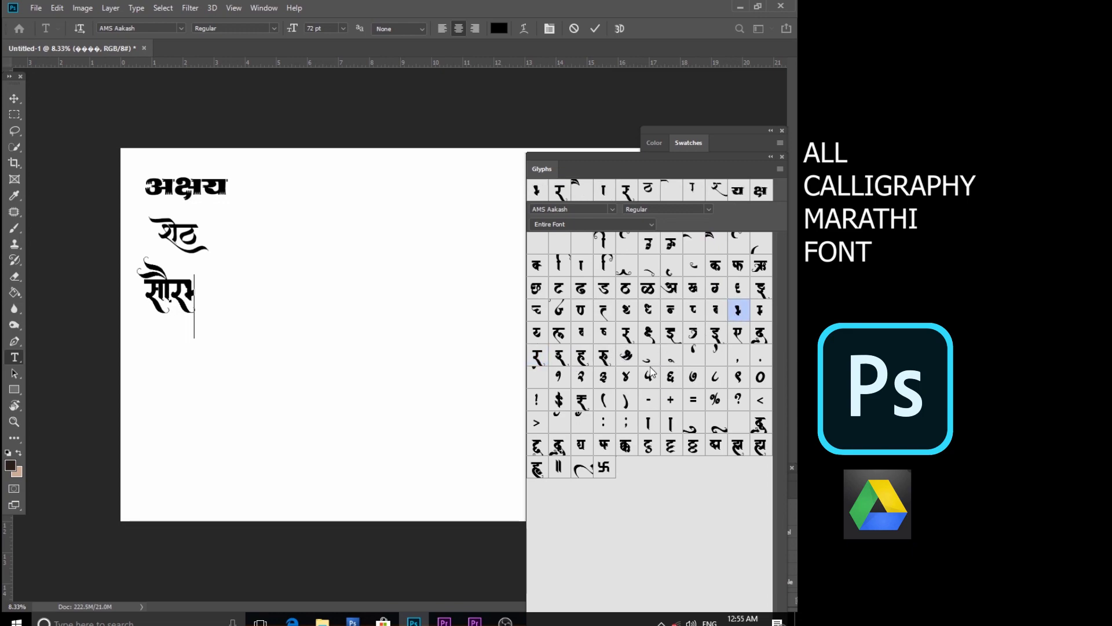
click(671, 444)
double_click(670, 426)
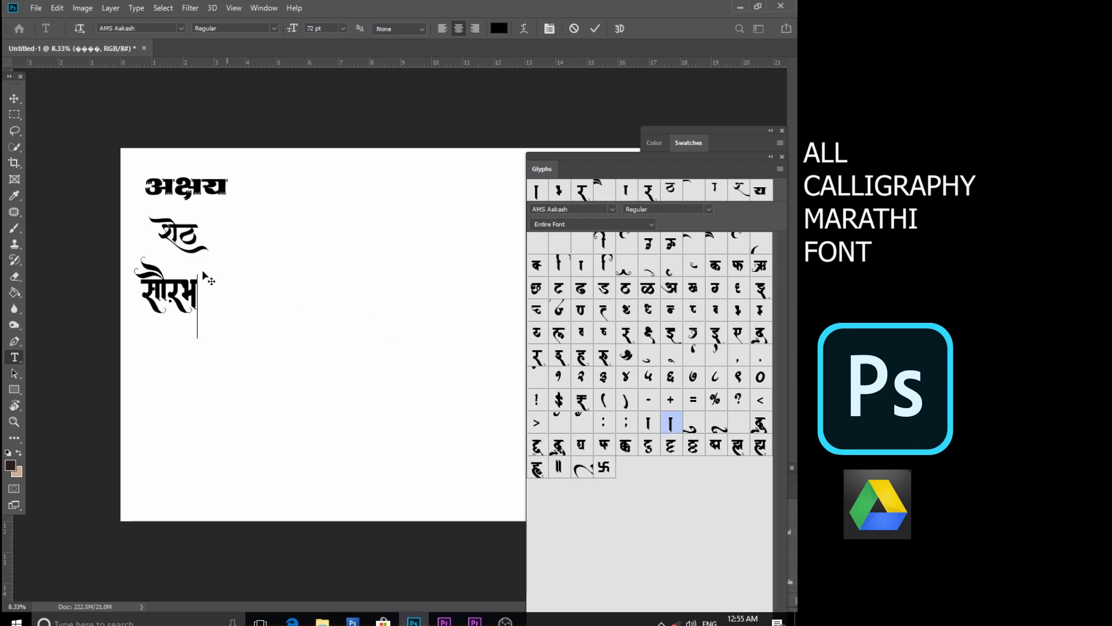
click(269, 201)
click(294, 185)
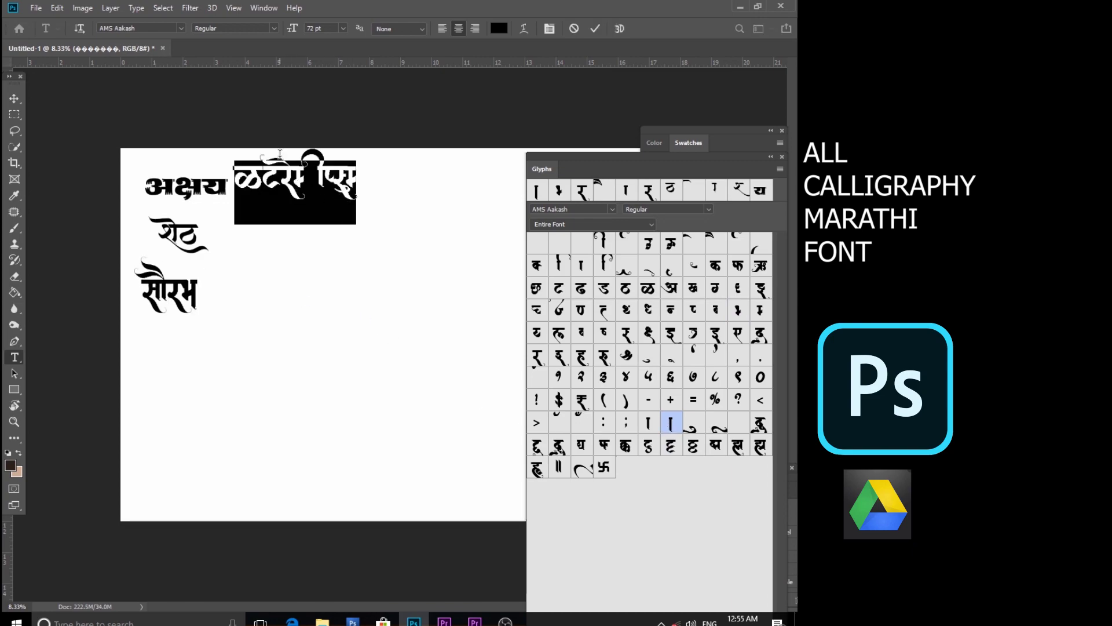
Step: Set the new text to AMS Manthan and begin the name with प्र
click(177, 28)
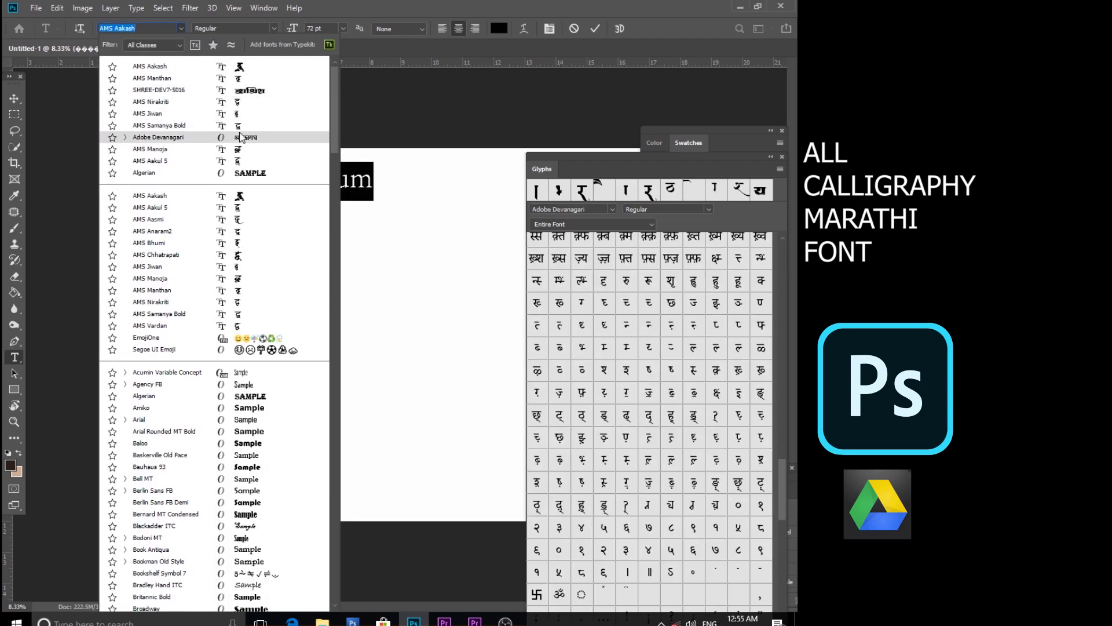
click(242, 80)
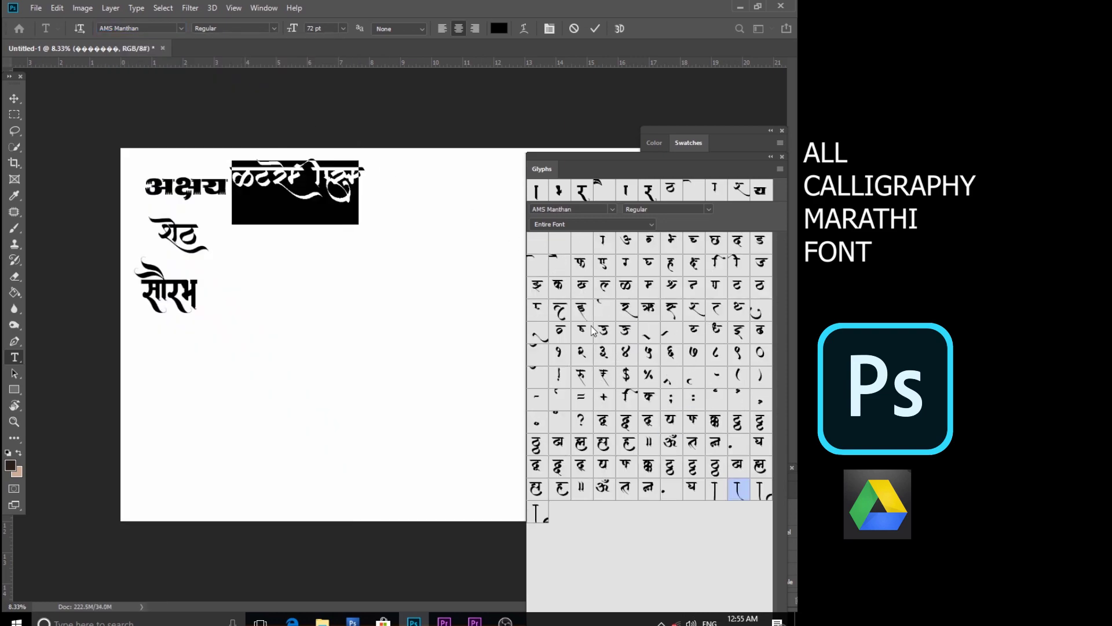
double_click(539, 310)
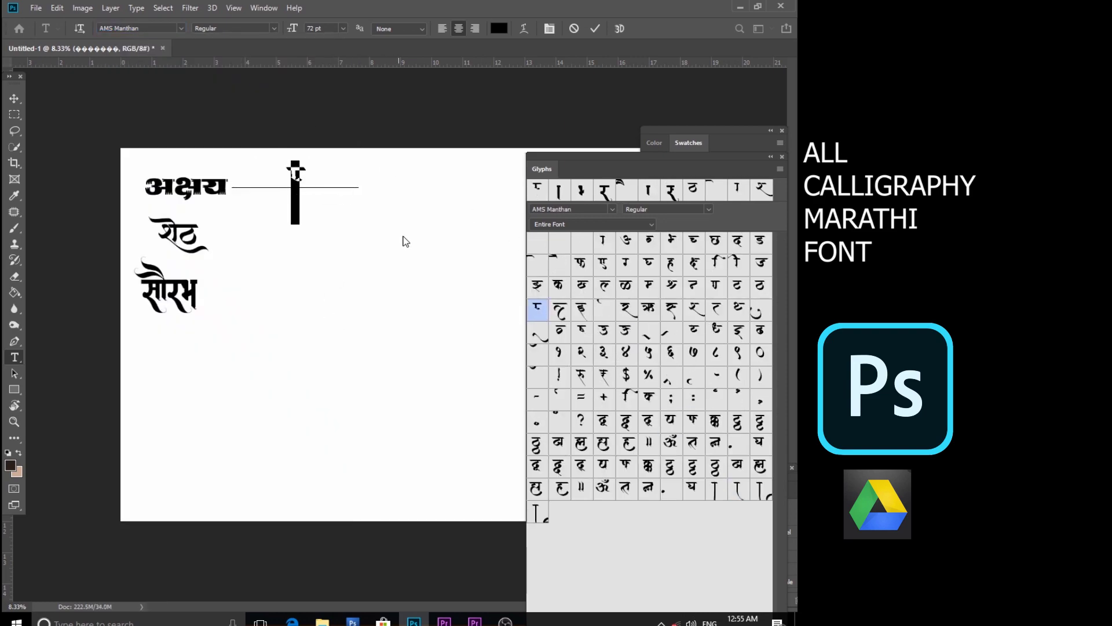
double_click(567, 326)
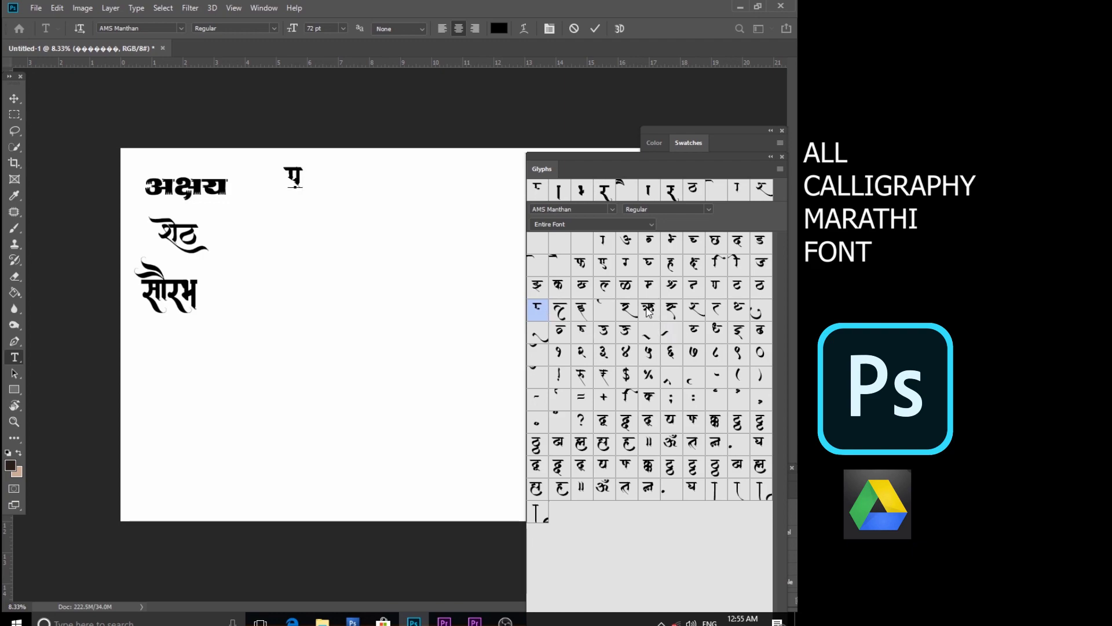
double_click(667, 336)
Step: Complete प्रशाँत with chandrabindu and a swash curl, commit, and start a text block below
double_click(696, 316)
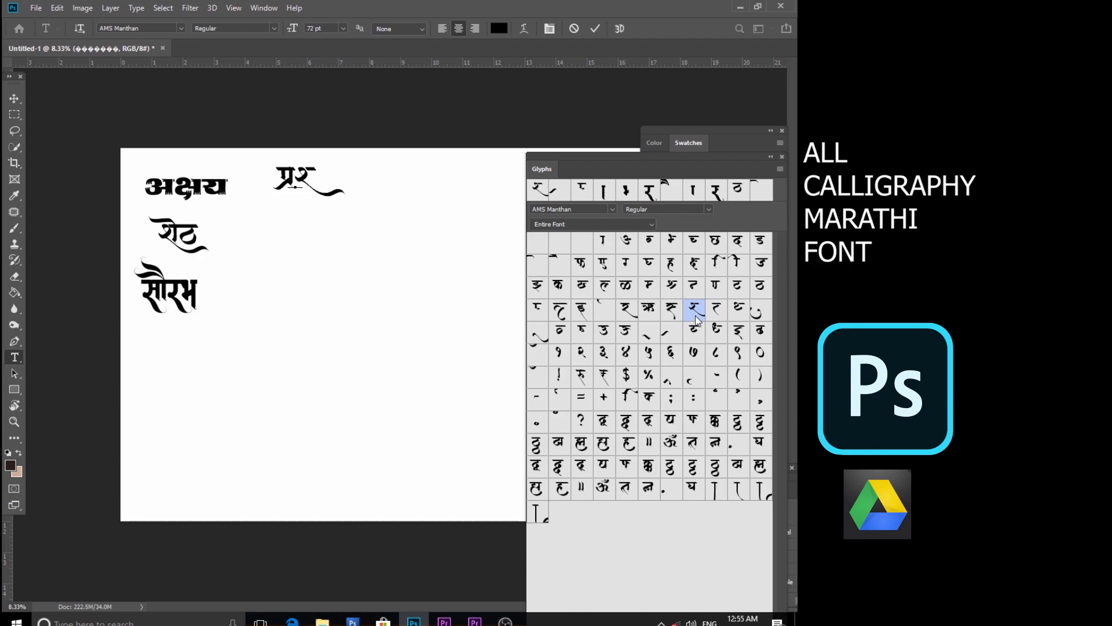
double_click(558, 420)
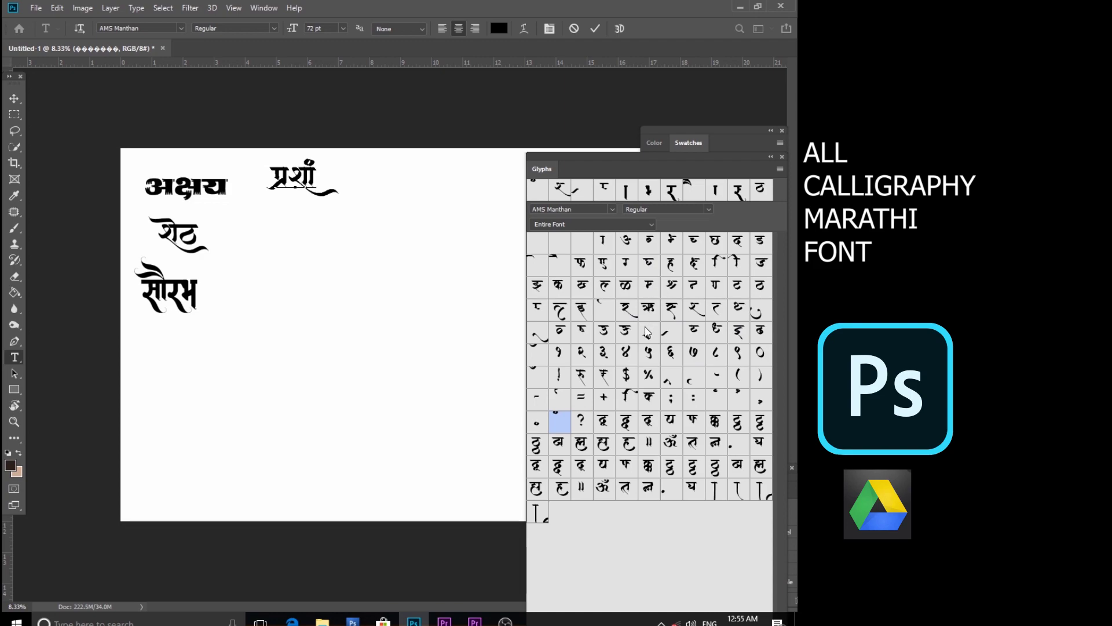
double_click(717, 309)
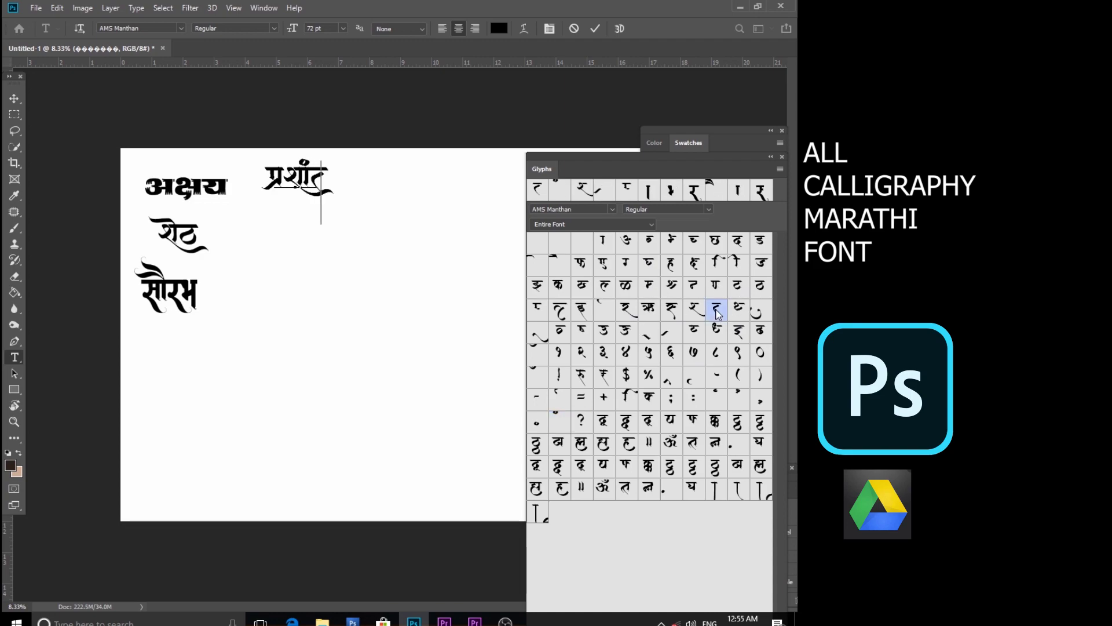
double_click(761, 490)
key(ctrl+Return)
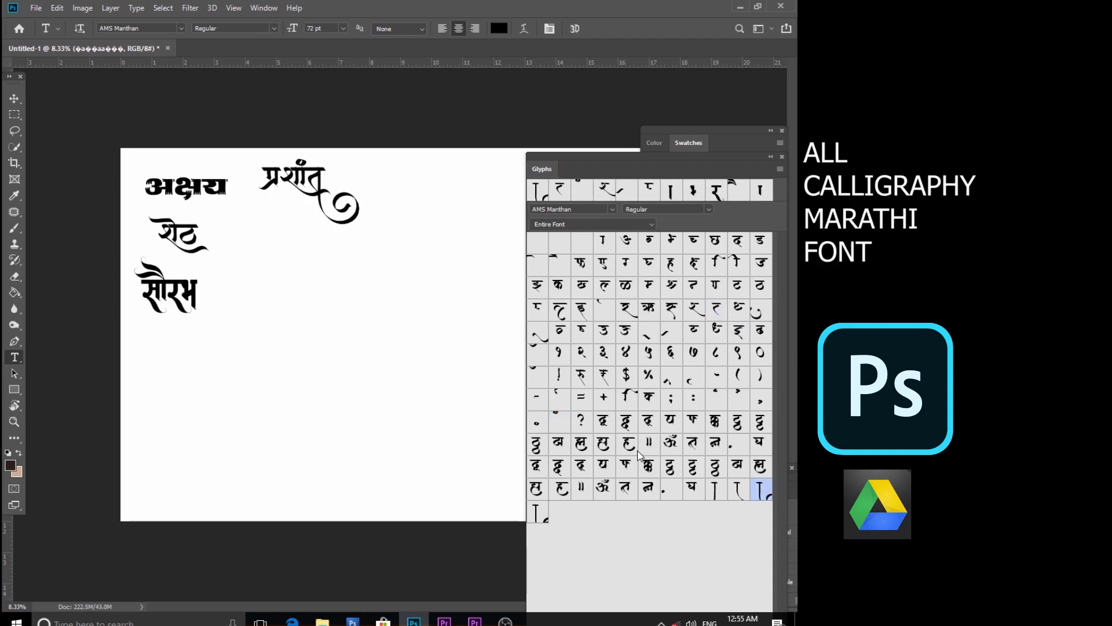
click(305, 277)
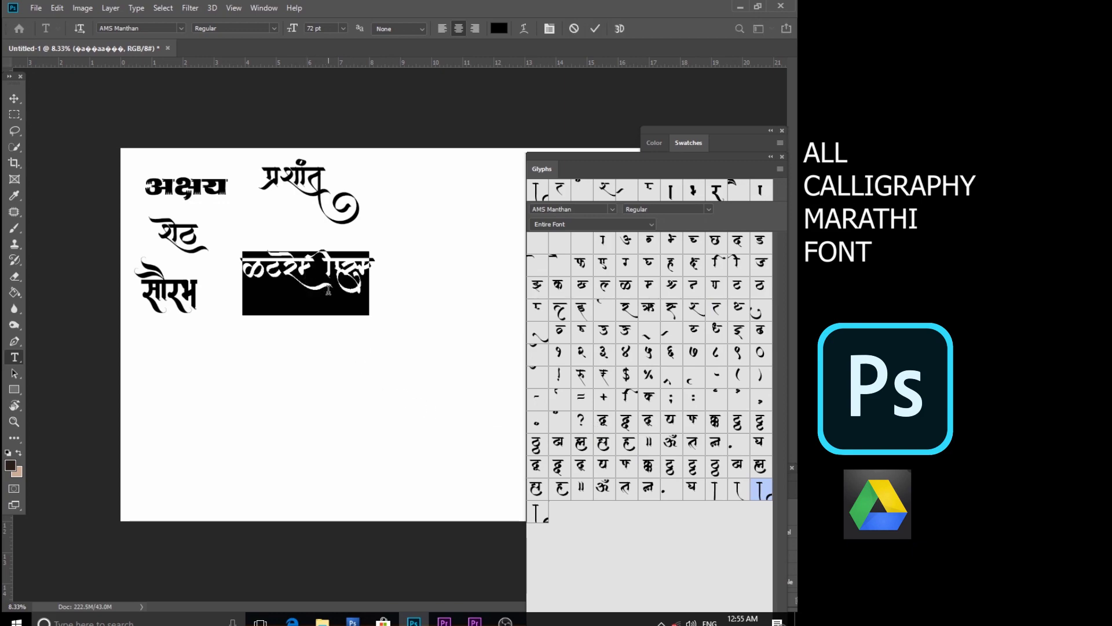
Step: Change the text font to Khand Semibold
click(116, 28)
key(BackSpace)
text(Khand)
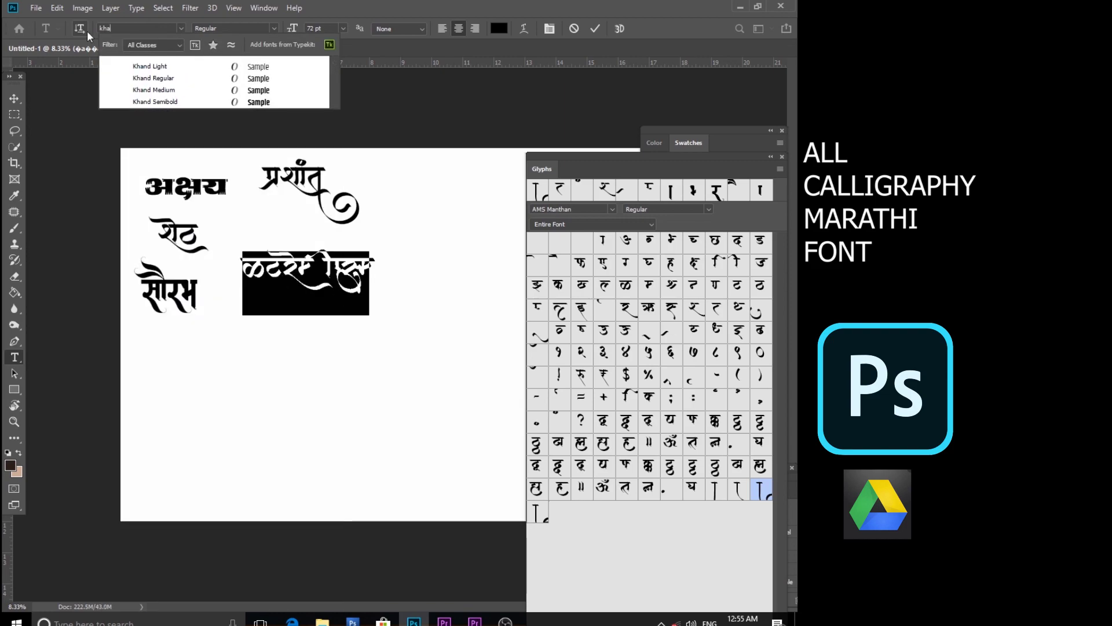
click(169, 106)
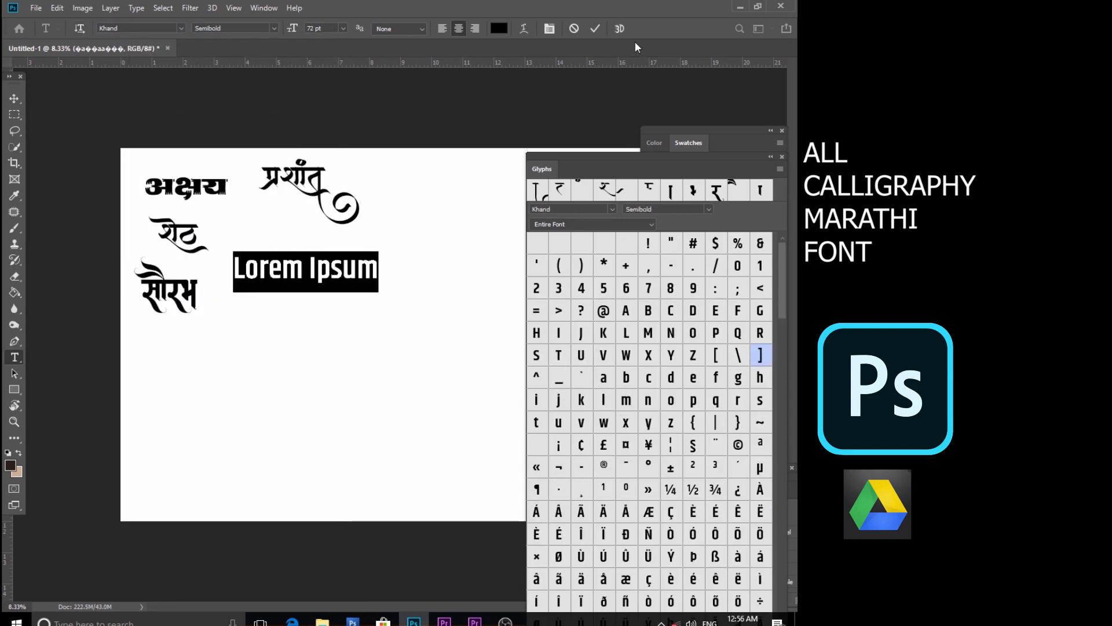
Step: Type रमेश using Hindi transliteration input, then start another text block lower down
key(BackSpace)
key(alt+shift)
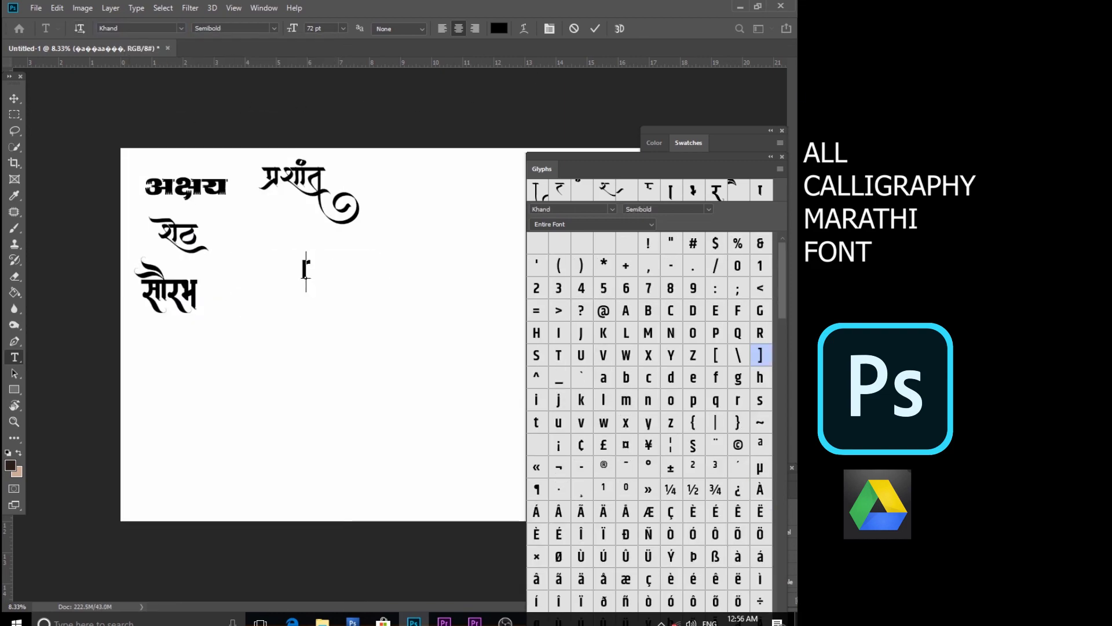
text(r)
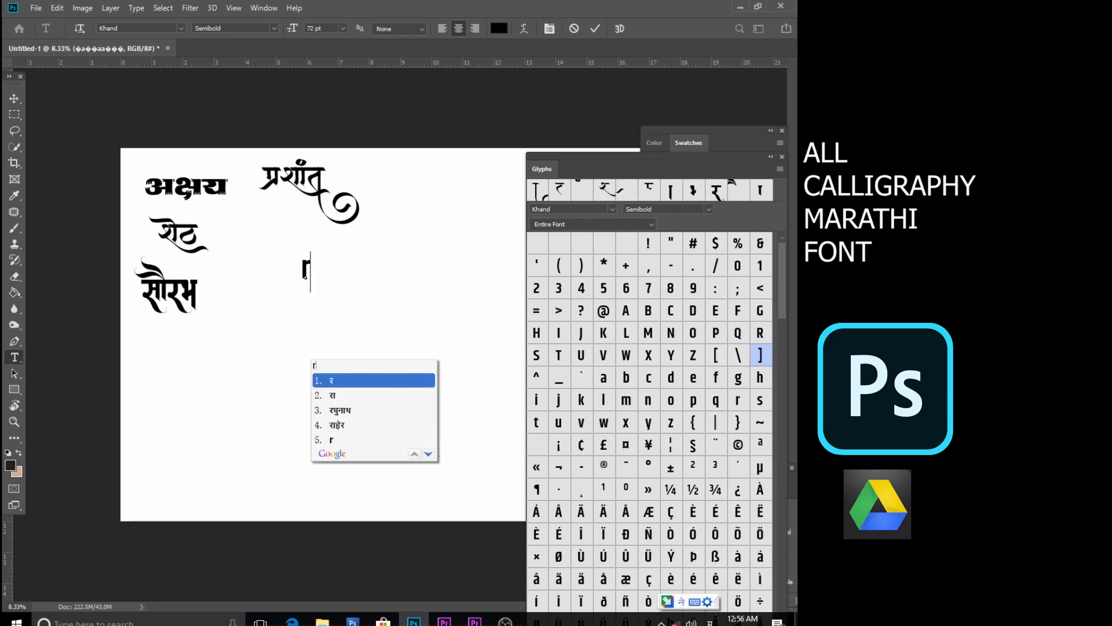
text(mee)
key(BackSpace)
text(s)
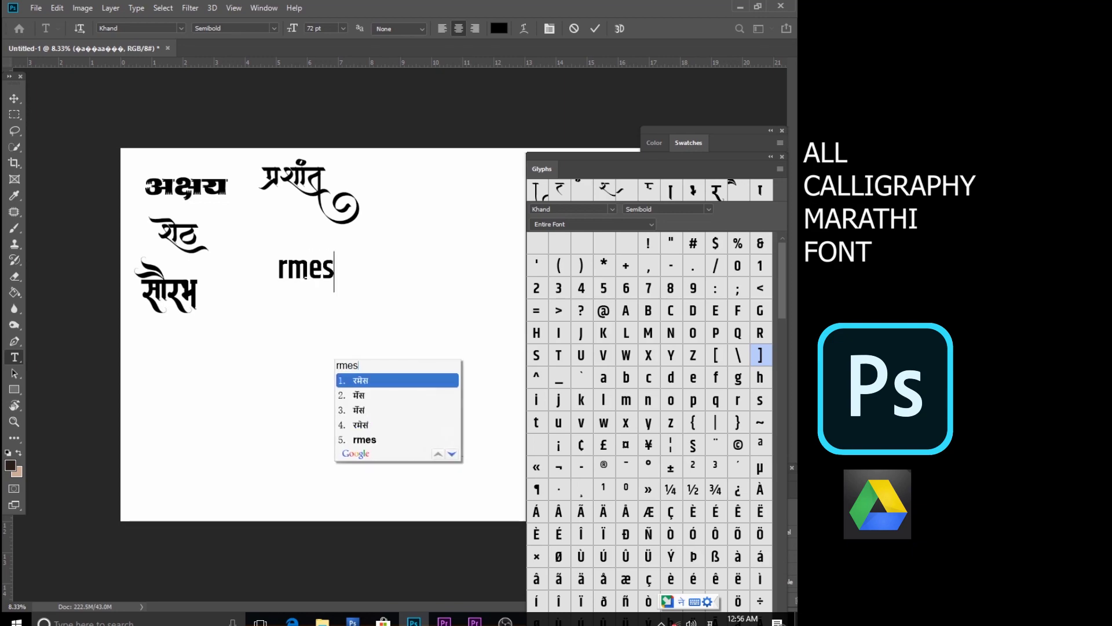
text(h)
key(space)
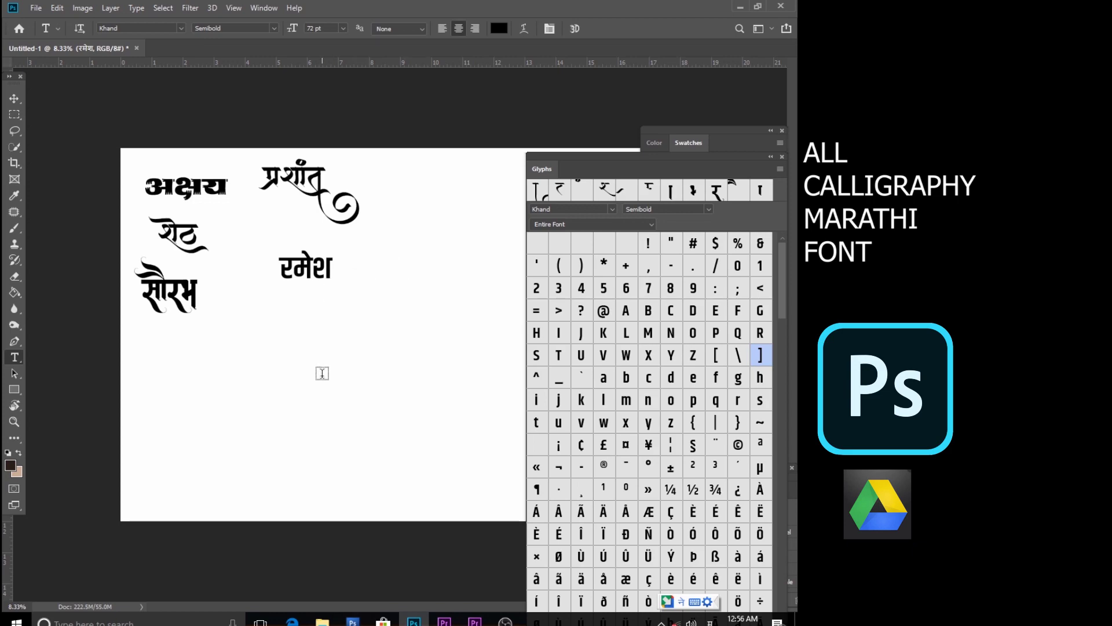
click(323, 365)
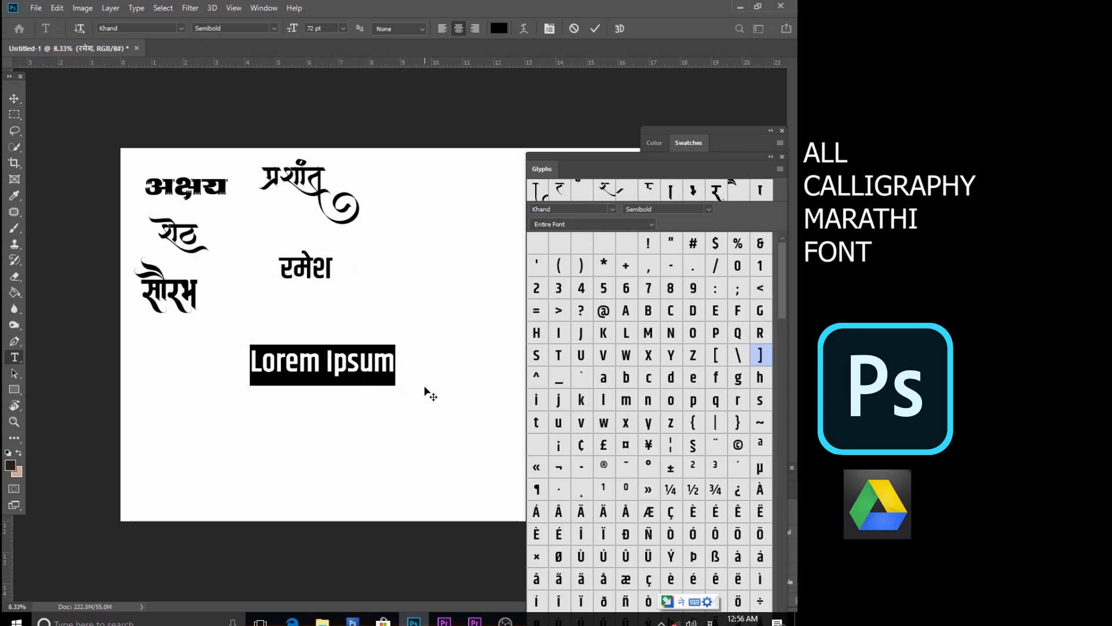
Step: Apply AMS Vardan and type the name विराज
click(180, 28)
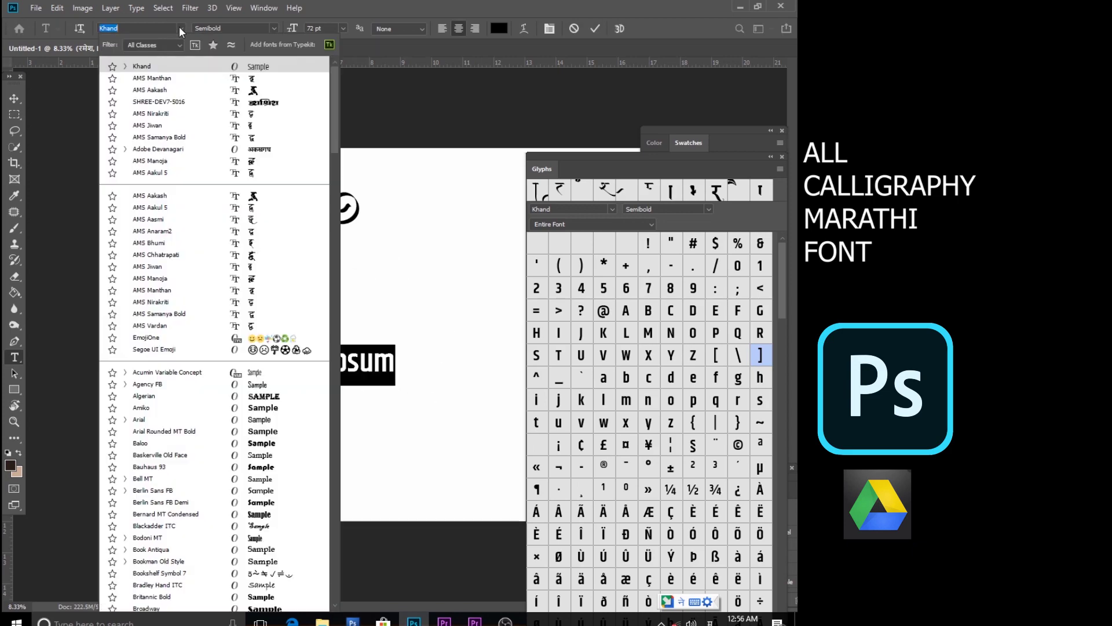
click(264, 327)
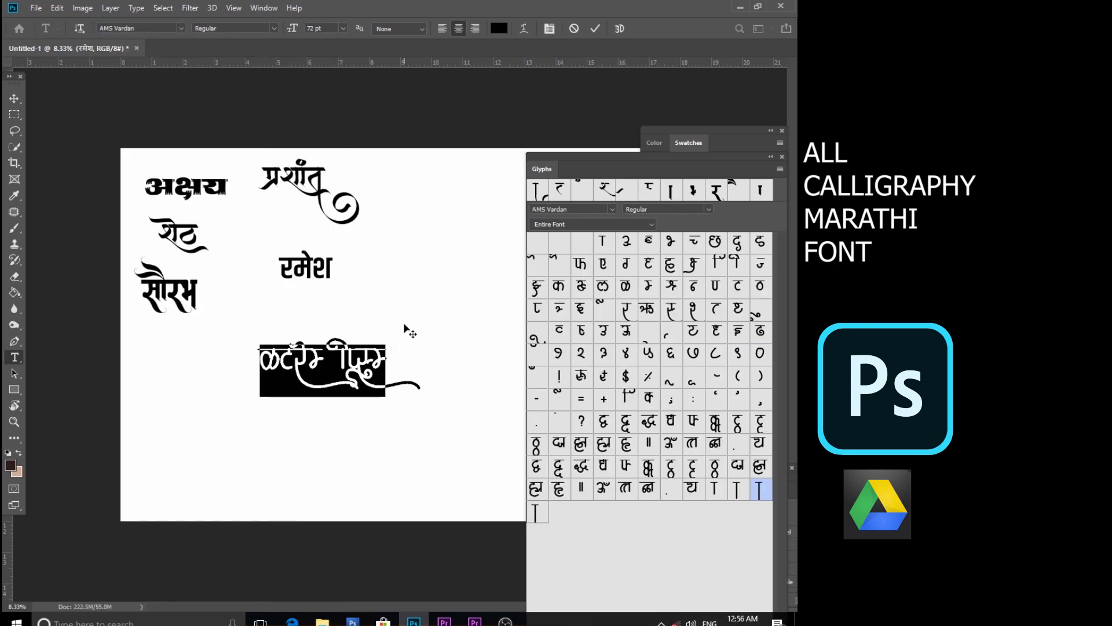
text(V)
key(BackSpace)
text(f)
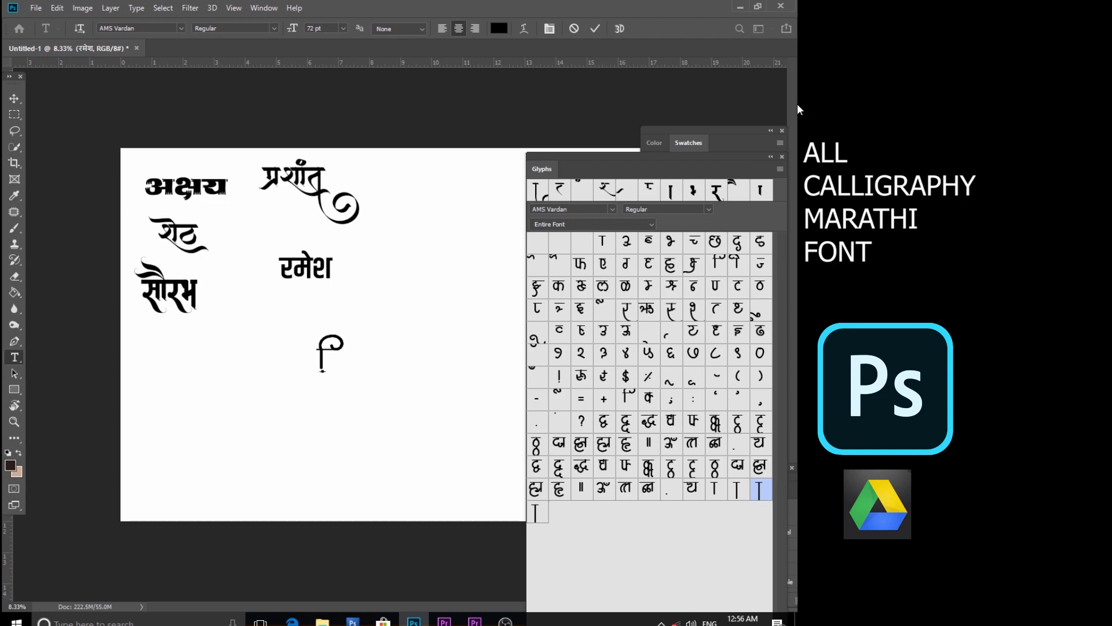
text(ojk)
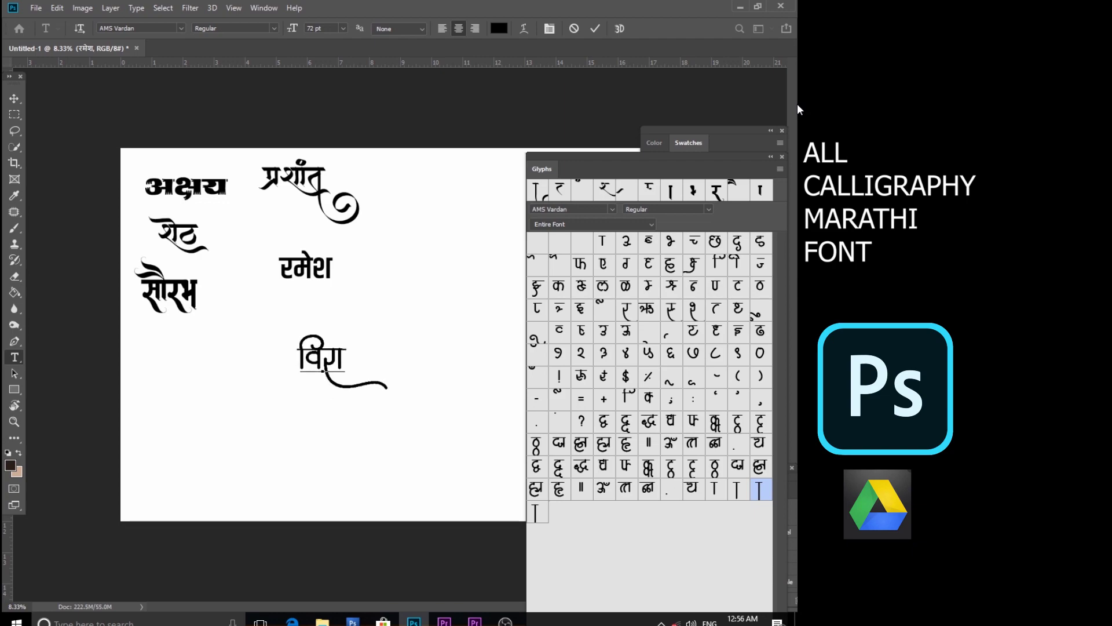
text(d)
key(BackSpace)
text(t)
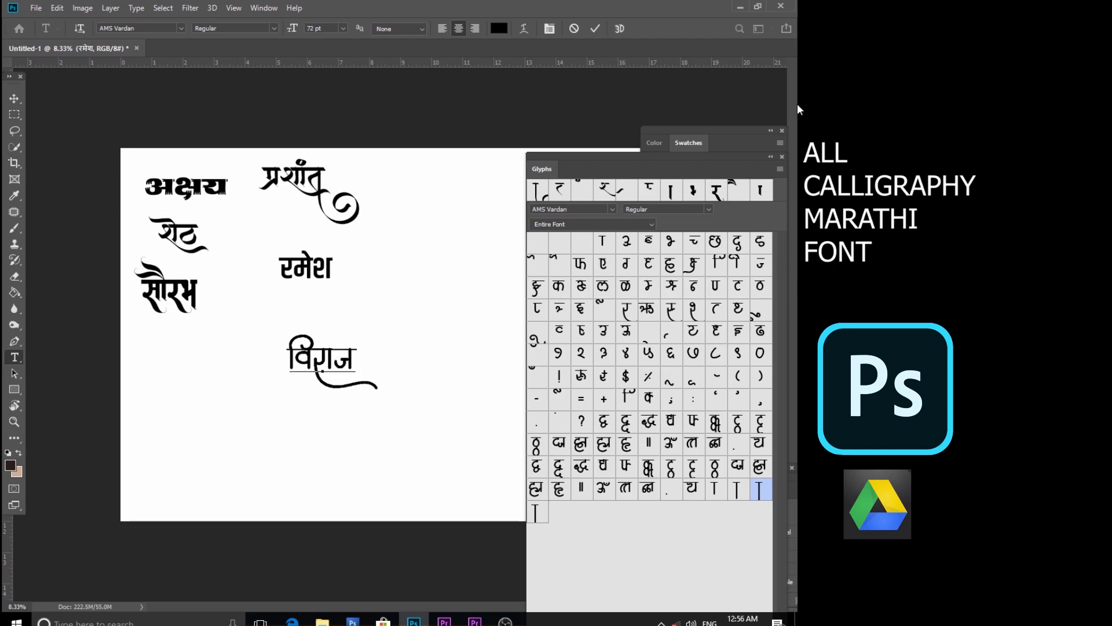
key(BackSpace)
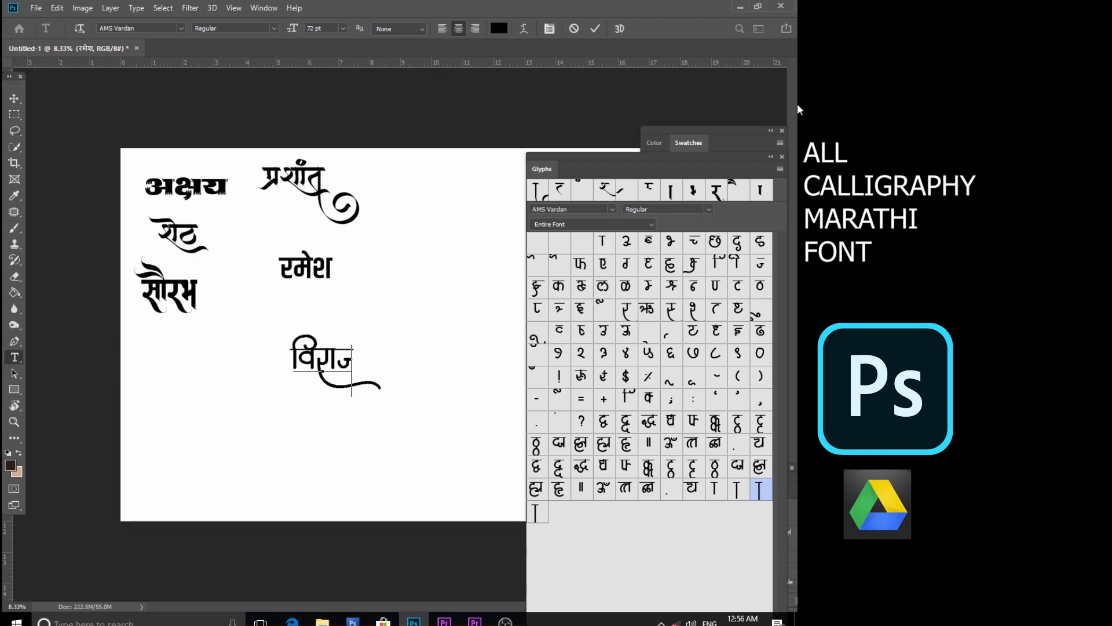
Step: Add a long curling ending glyph after ज, commit, and start a text layer right of रमेश
double_click(537, 512)
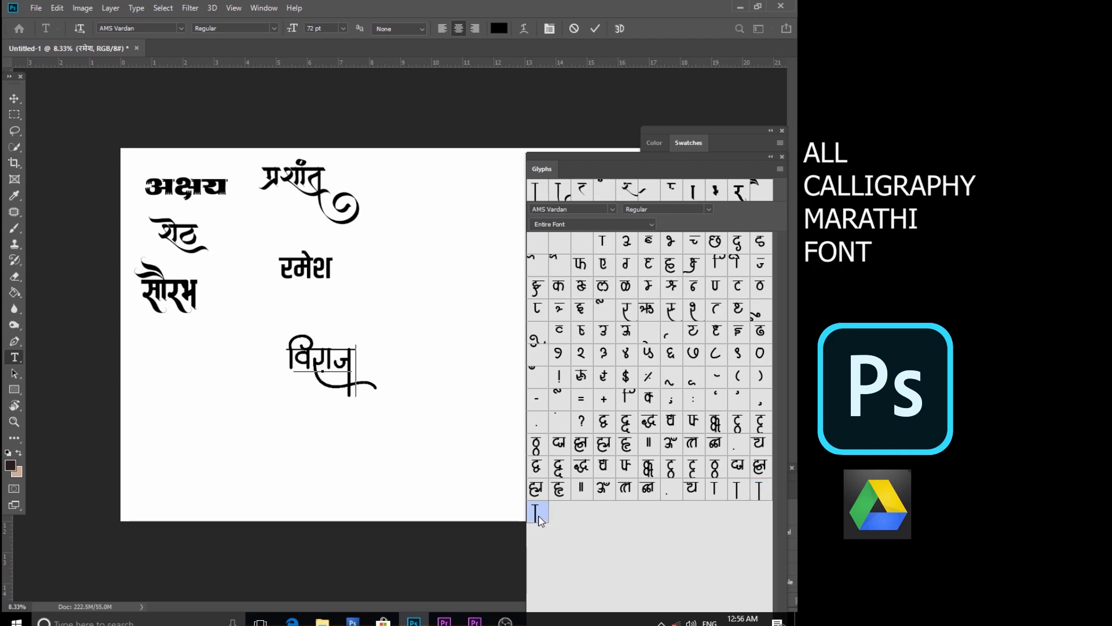
double_click(738, 492)
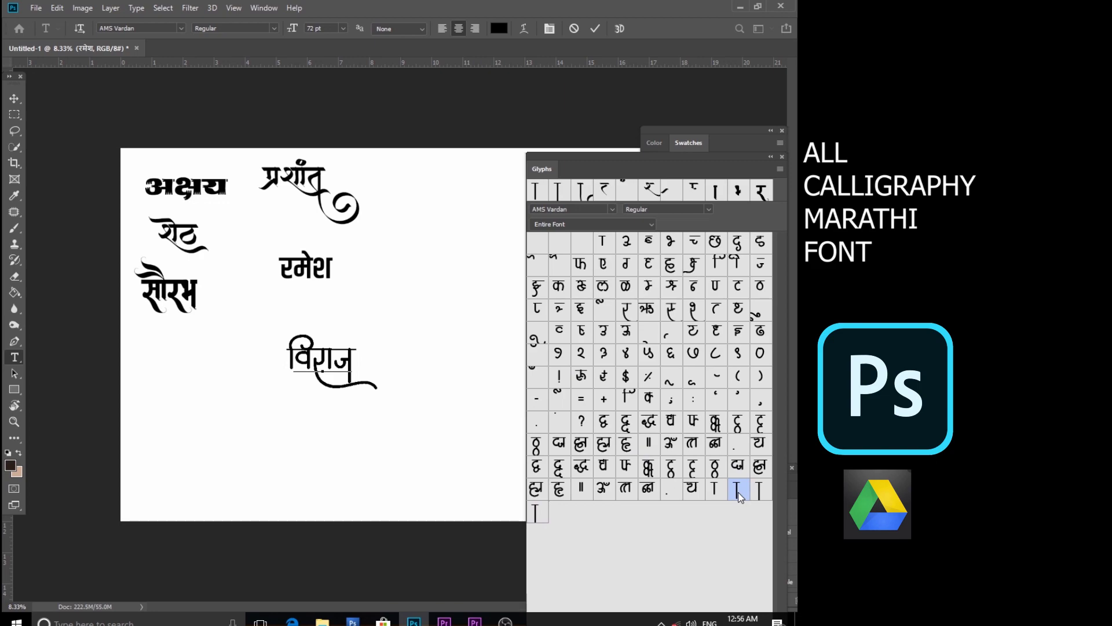
double_click(718, 491)
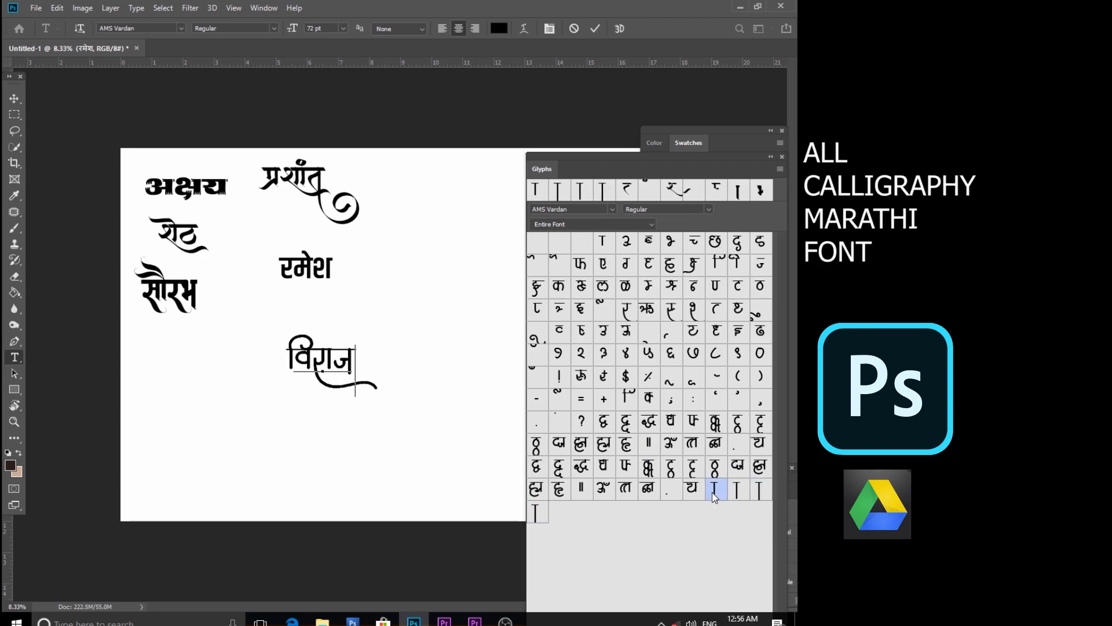
key(Escape)
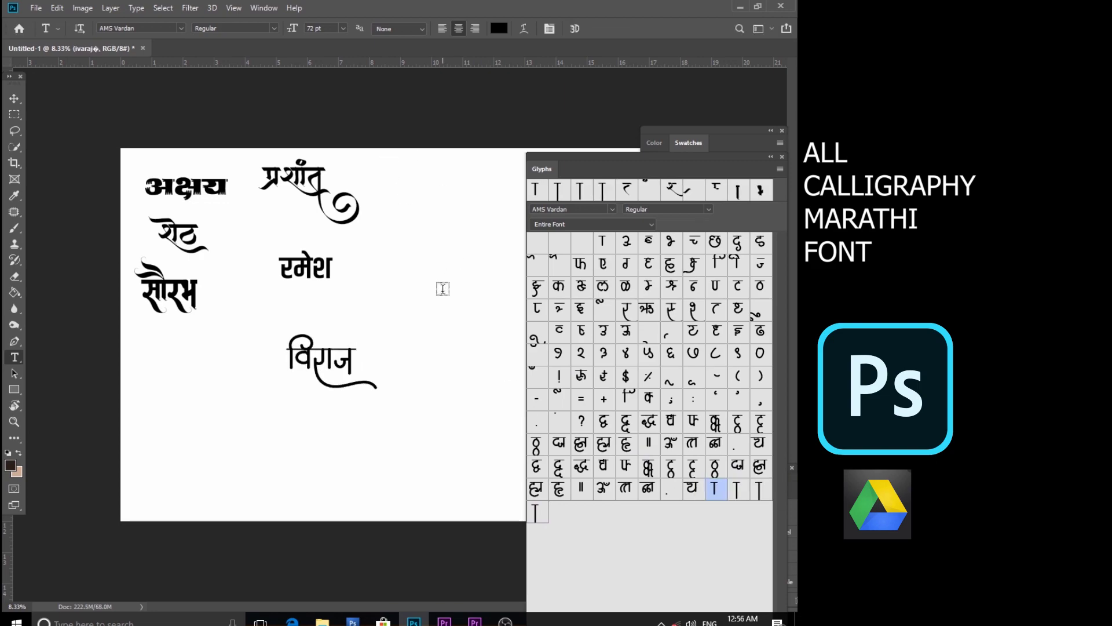
click(380, 298)
Step: Type निलेश in AMS Nirakriti, commit it, and zoom out to show the whole canvas
click(181, 29)
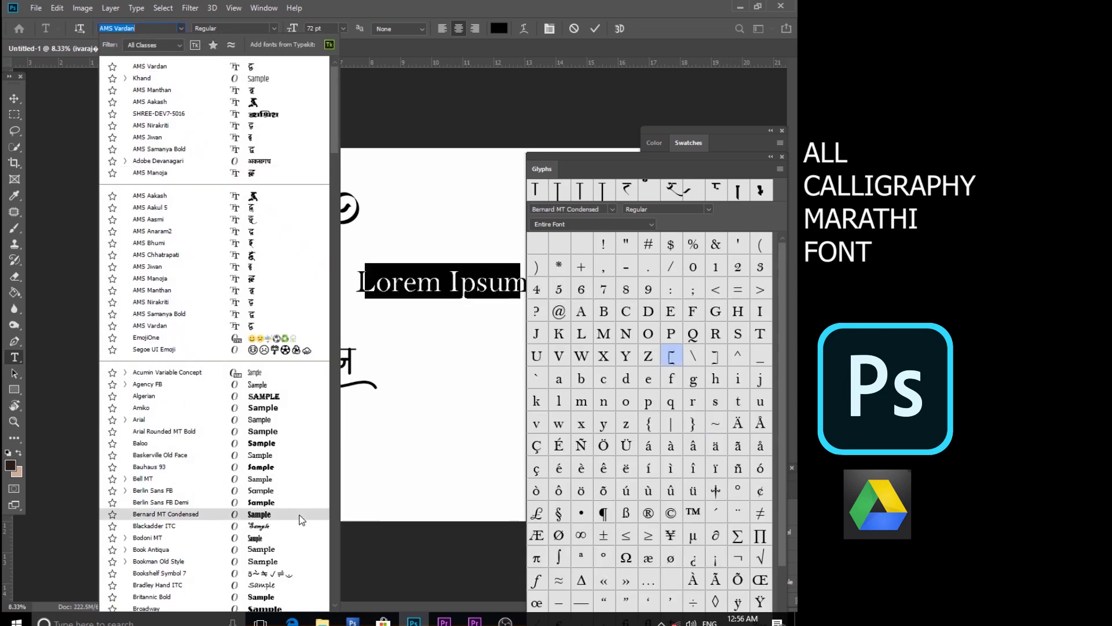
click(249, 307)
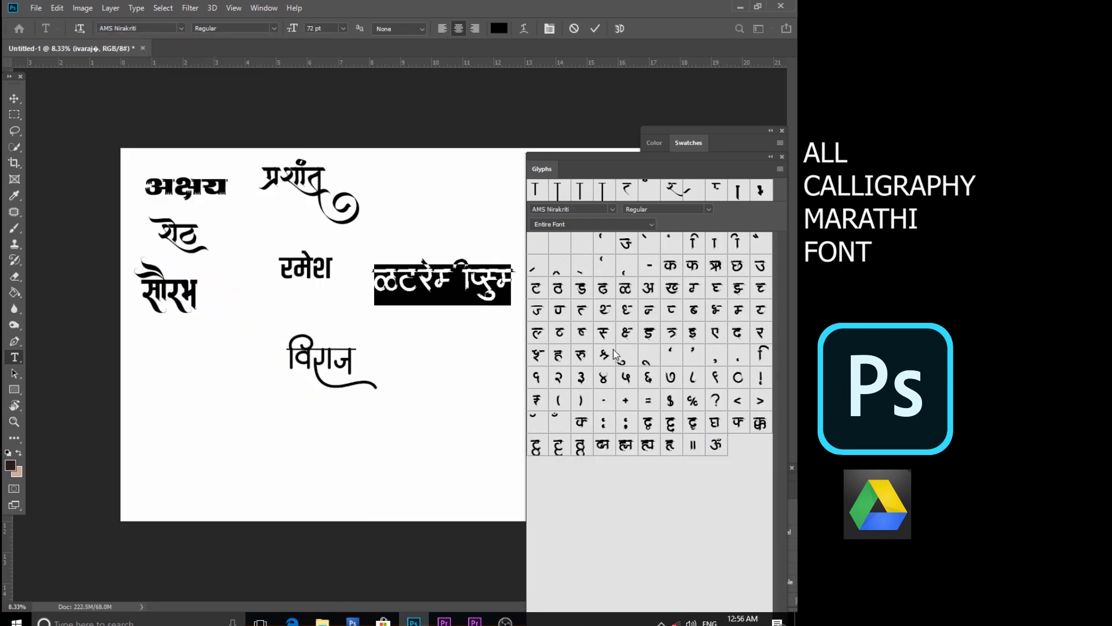
text(fu)
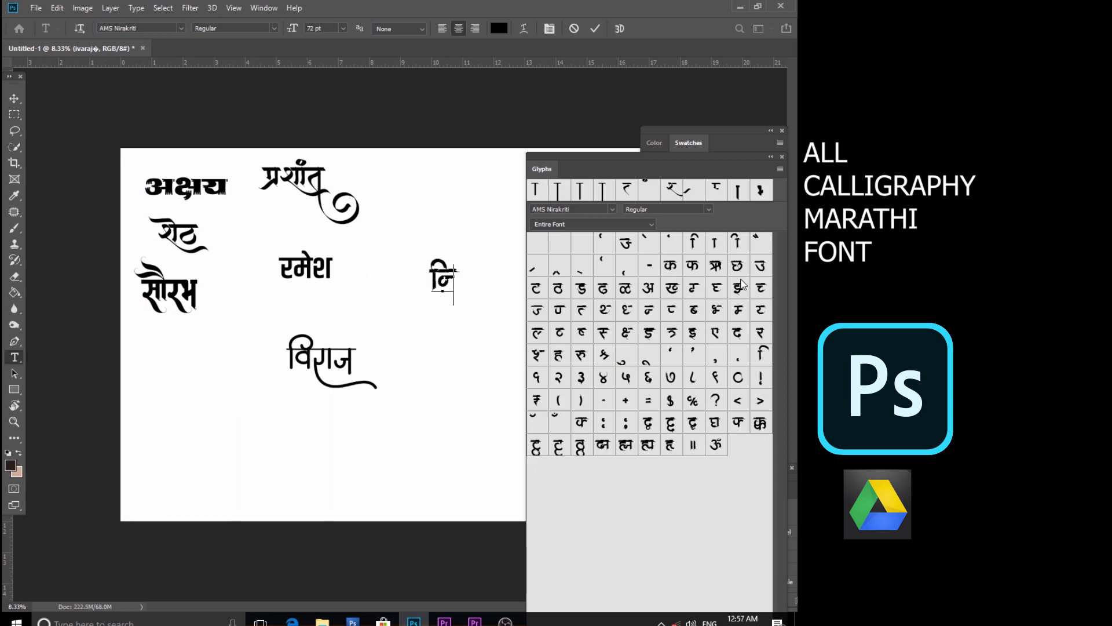
text(ysl)
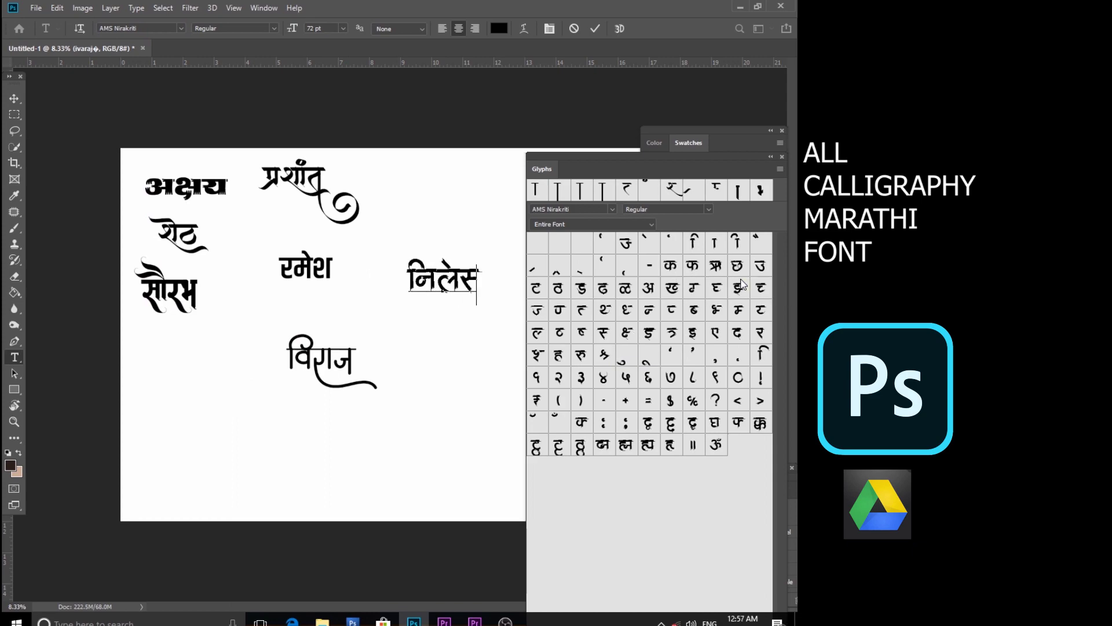
key(BackSpace)
text('k)
key(ctrl+Return)
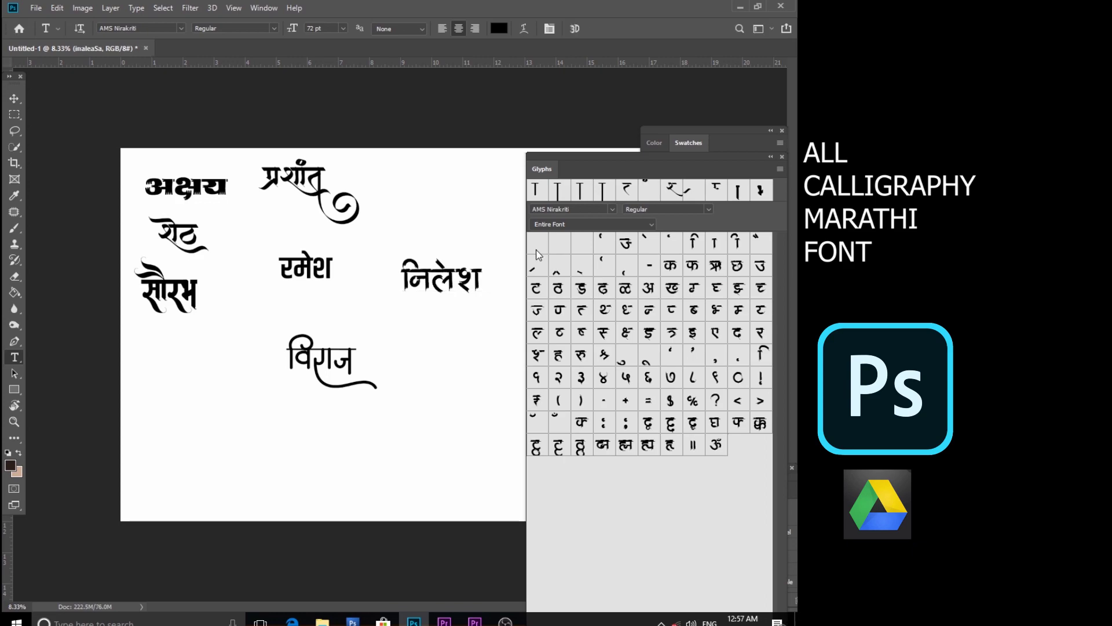
key(ctrl+minus)
key(ctrl+minus)
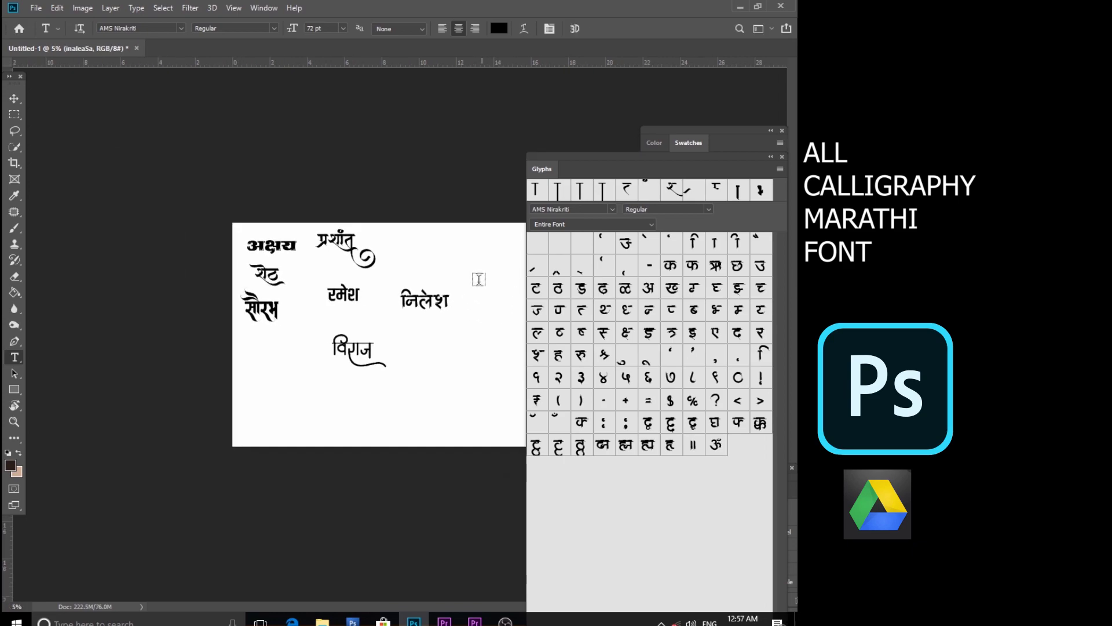
Step: Add नितीन in AMS Manthan with a curled swash tail to the right of विराज
click(433, 380)
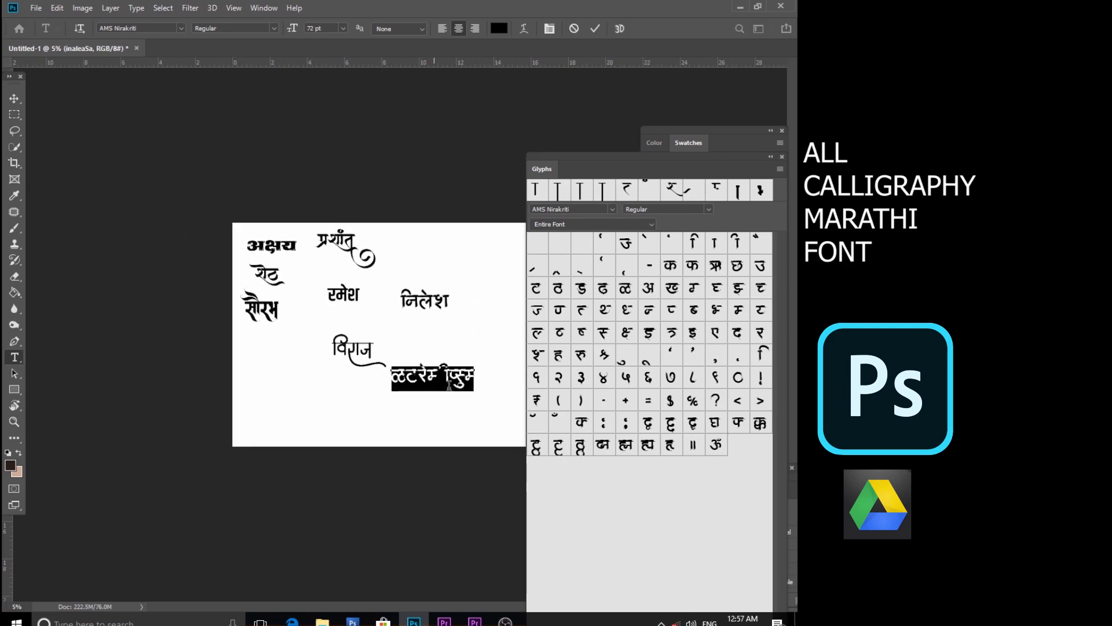
click(181, 28)
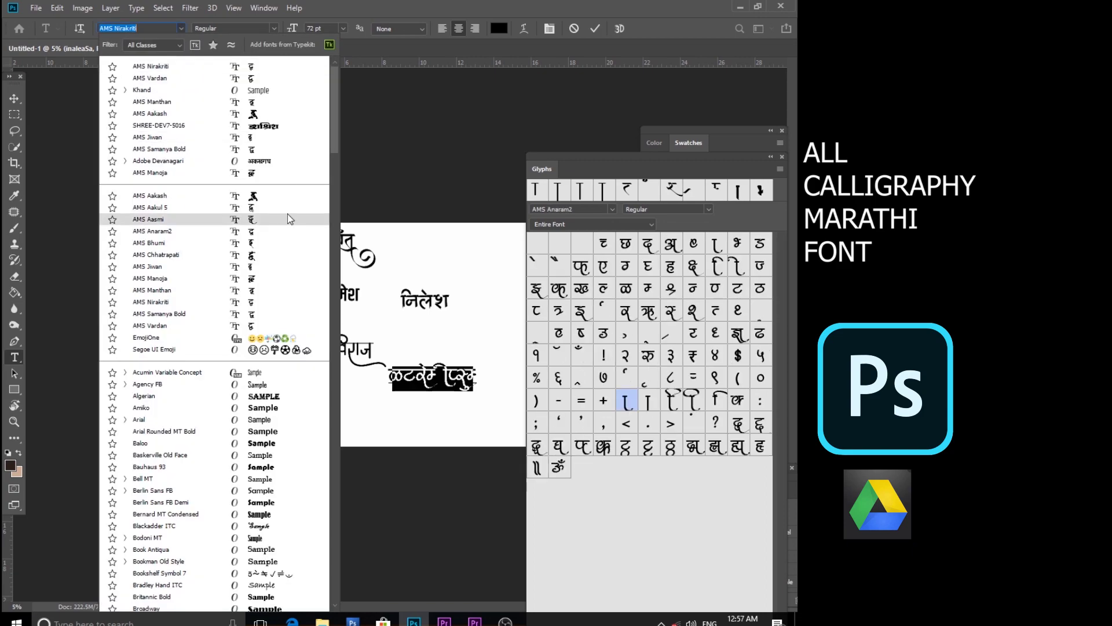
click(253, 104)
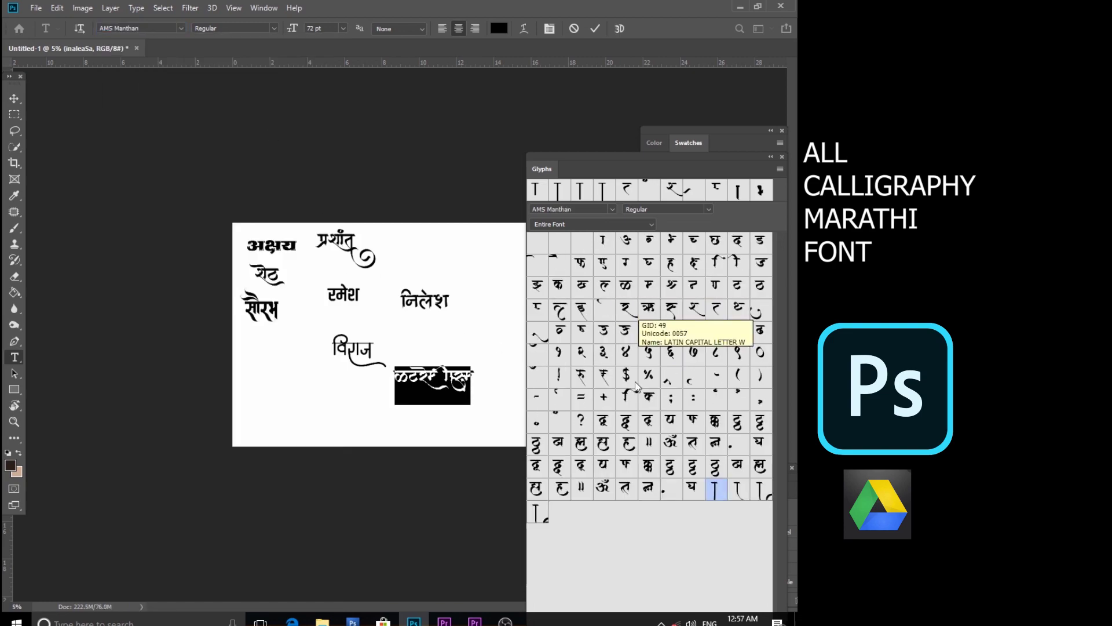
text(w)
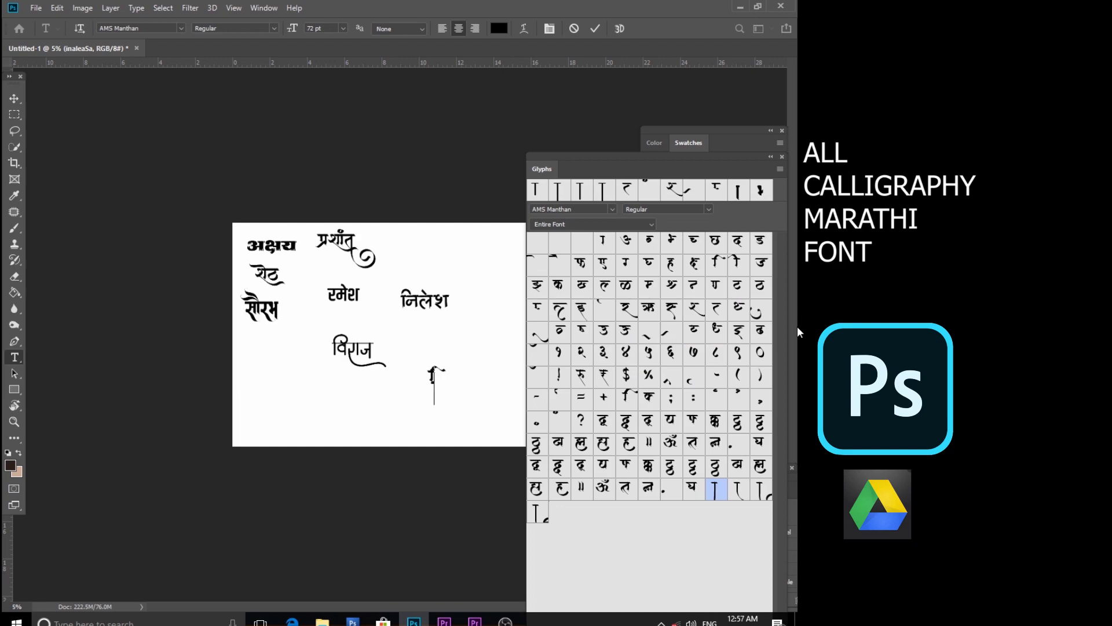
text(urs)
text(I)
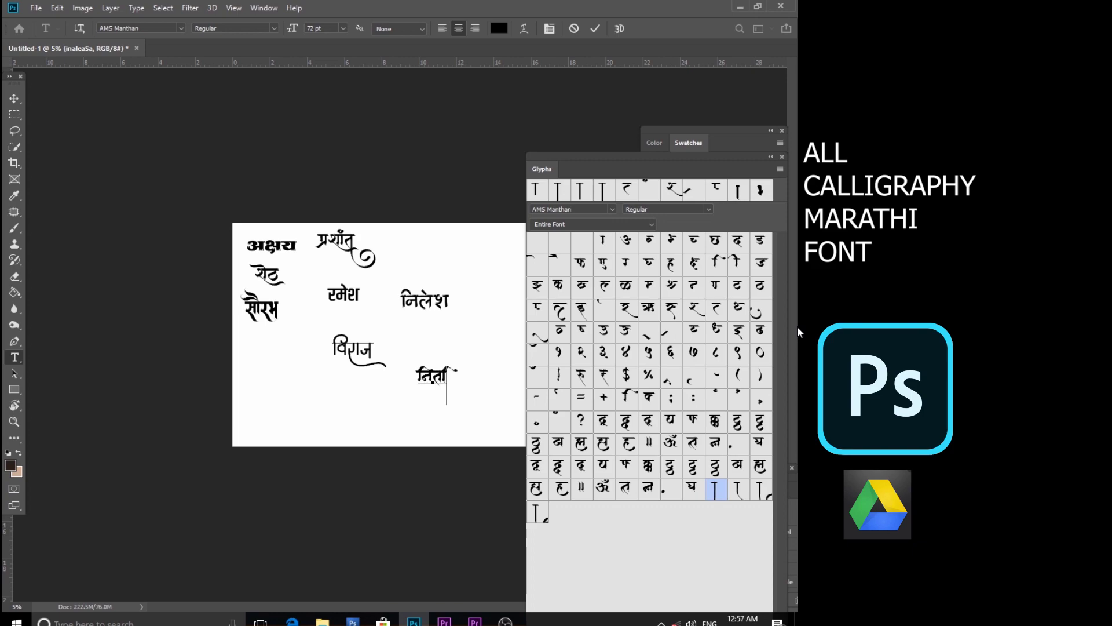
text(u)
double_click(538, 512)
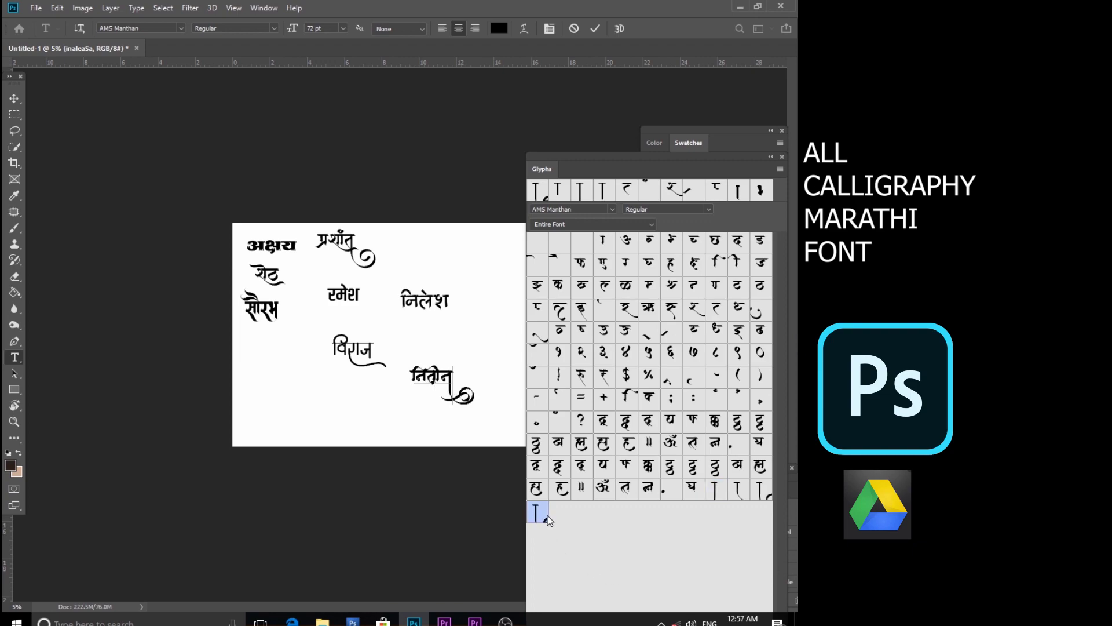
Step: Scale नितीन up well beyond the other names with Free Transform
key(ctrl+t)
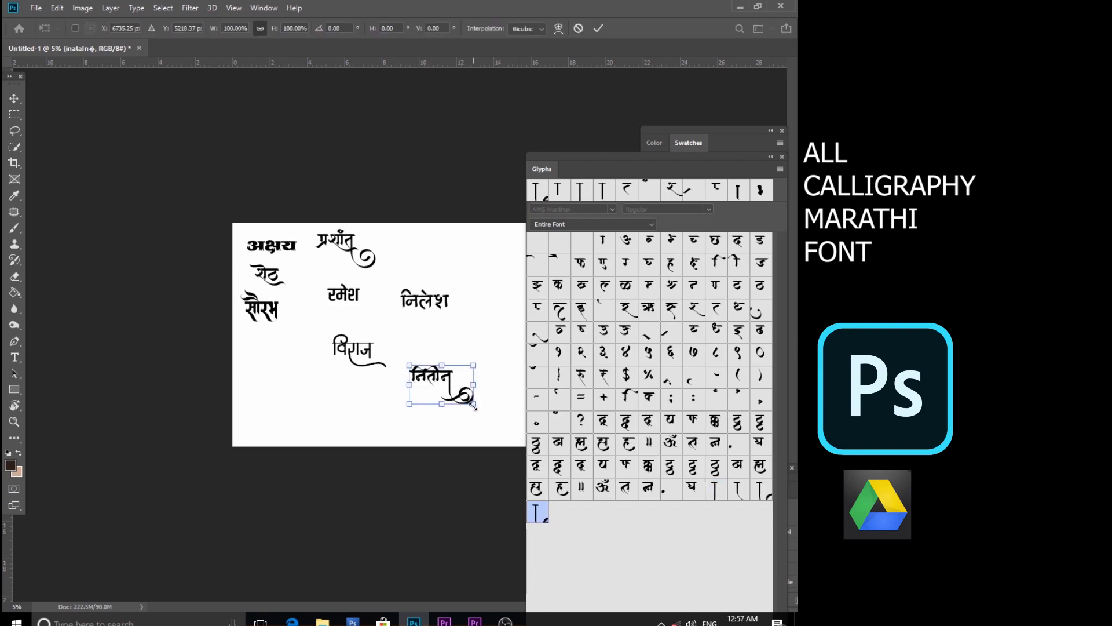
drag(492, 408, 501, 419)
key(Return)
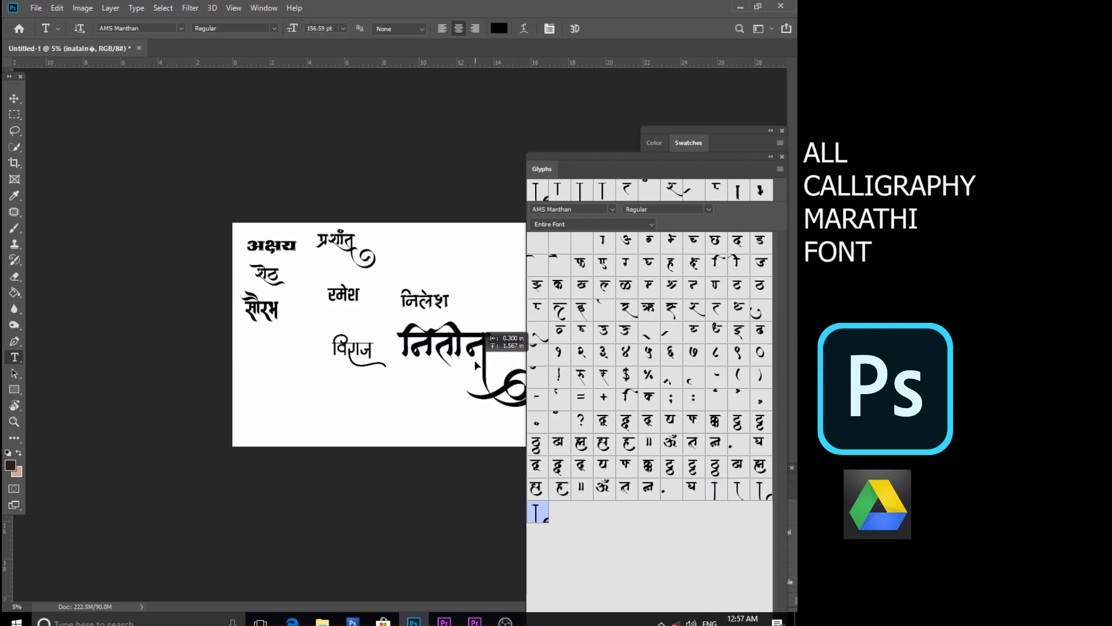